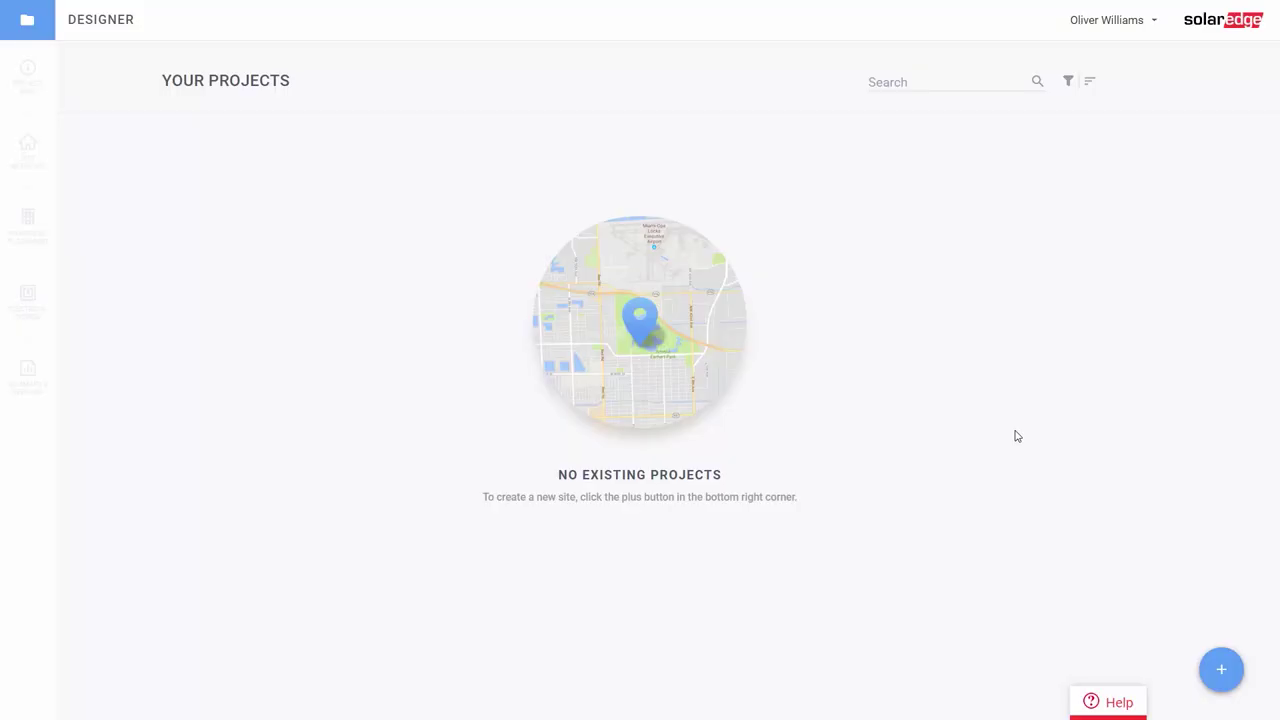
# - Start a new Commercial project named 'Commercial rooftop'
pyautogui.click(1218, 669)
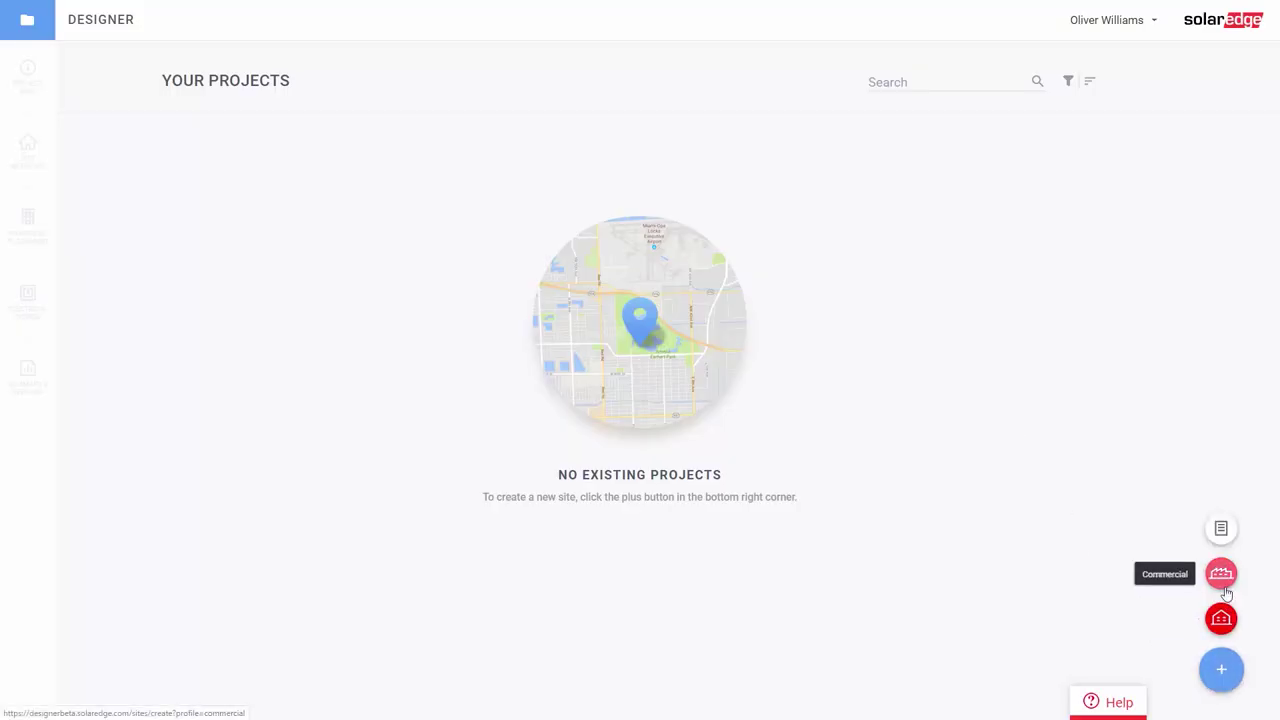
pyautogui.click(1221, 575)
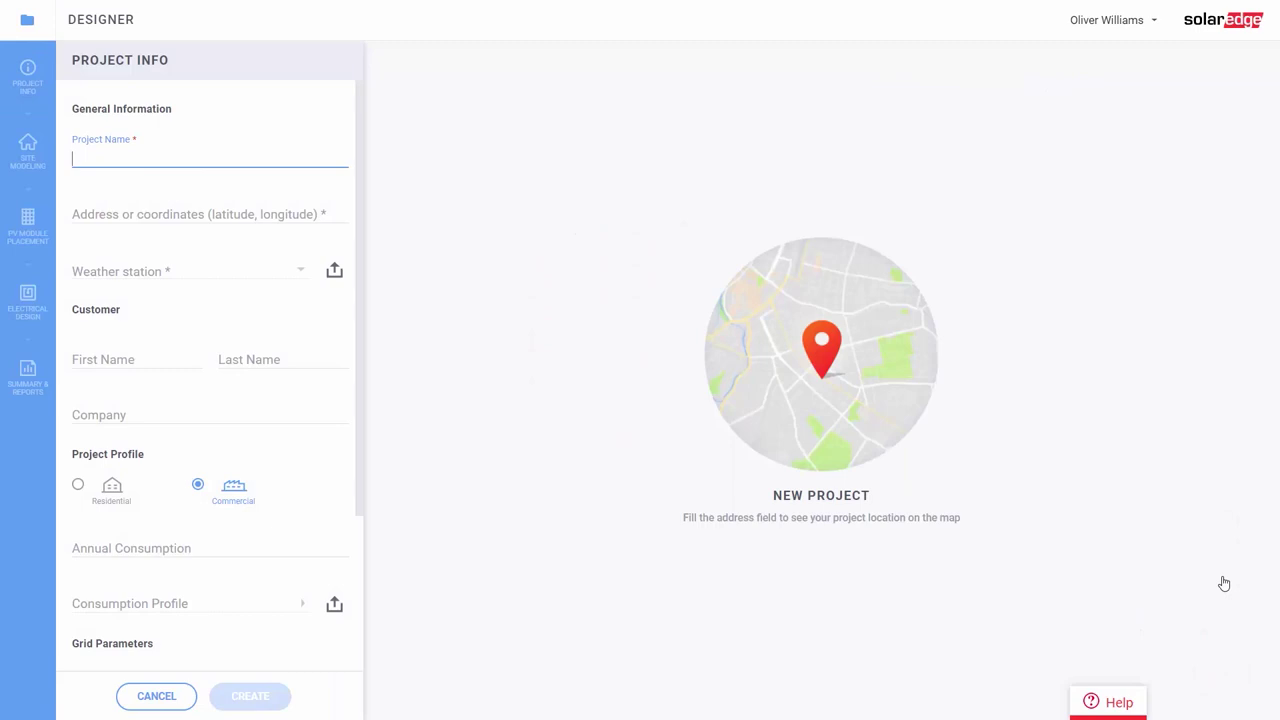
pyautogui.write('Commerci')
# - Paste the site's street address and accept the first Hoogvliet Rotterdam suggestion
pyautogui.press('Tab')
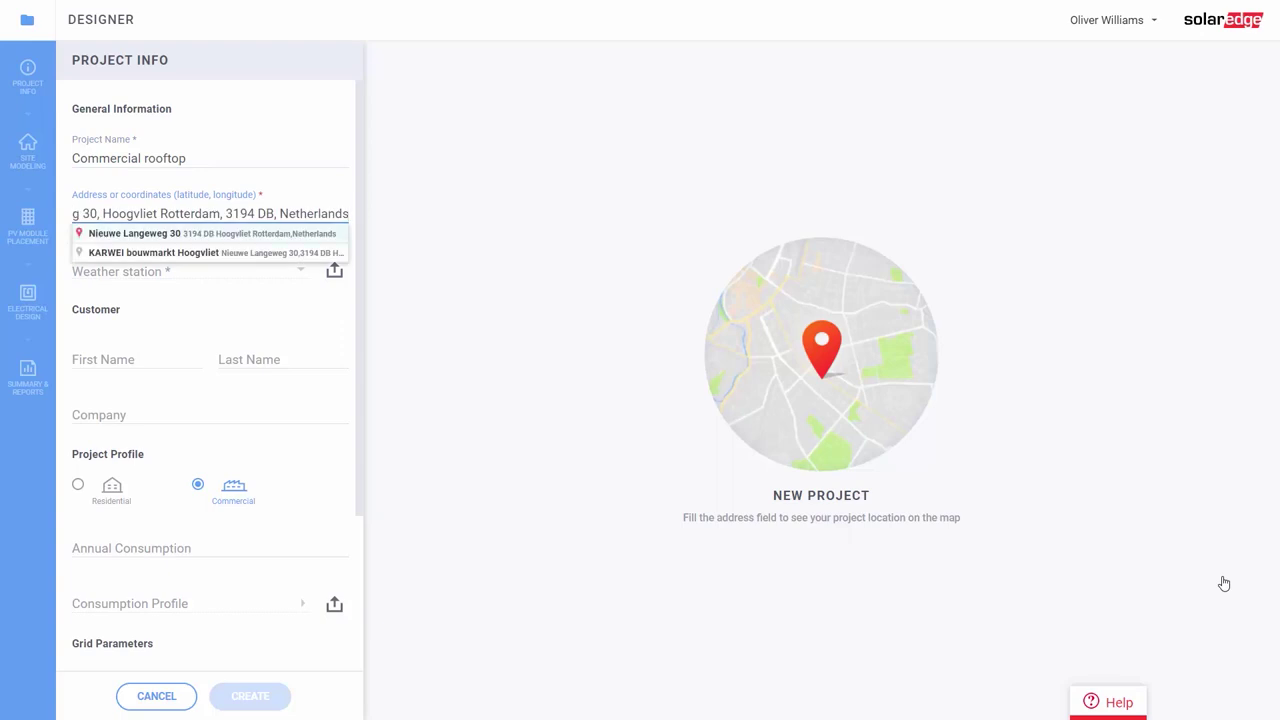
pyautogui.press('Down')
pyautogui.press('Return')
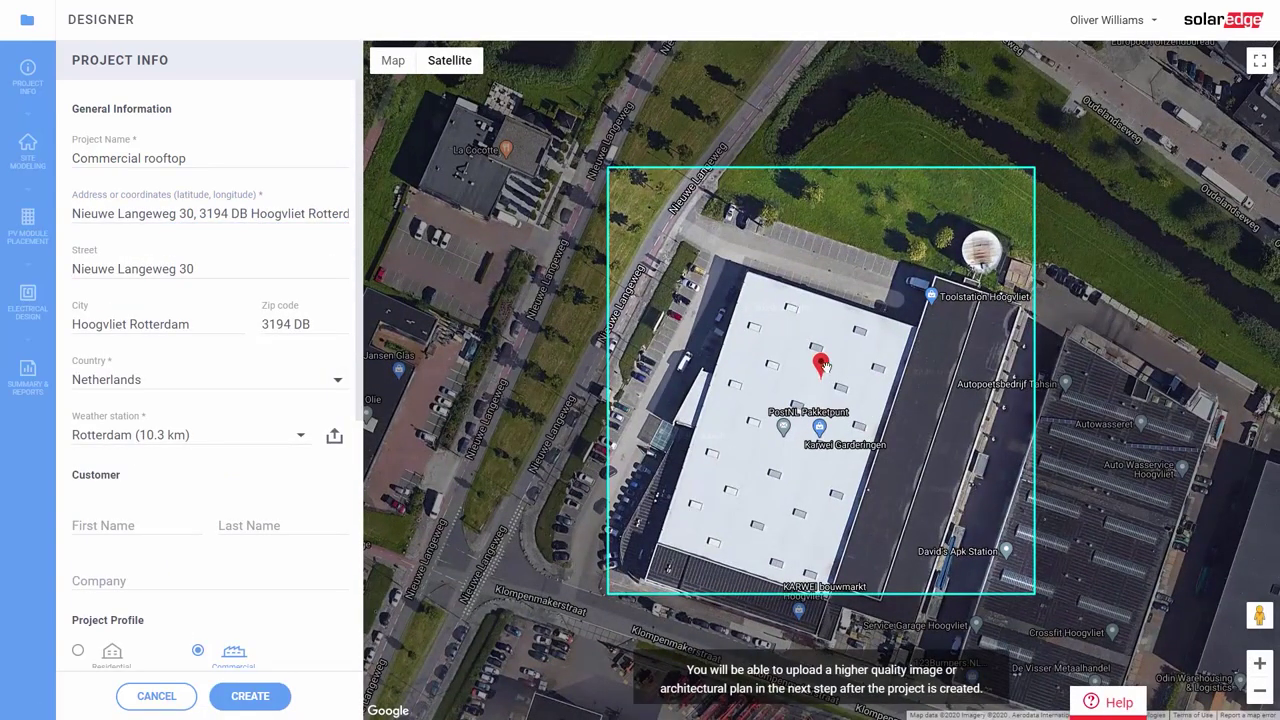
# - Keep Rotterdam (10.4 km) as weather station and the 400V L-L, 230V L-N grid
pyautogui.scroll(-1, 876, 432)
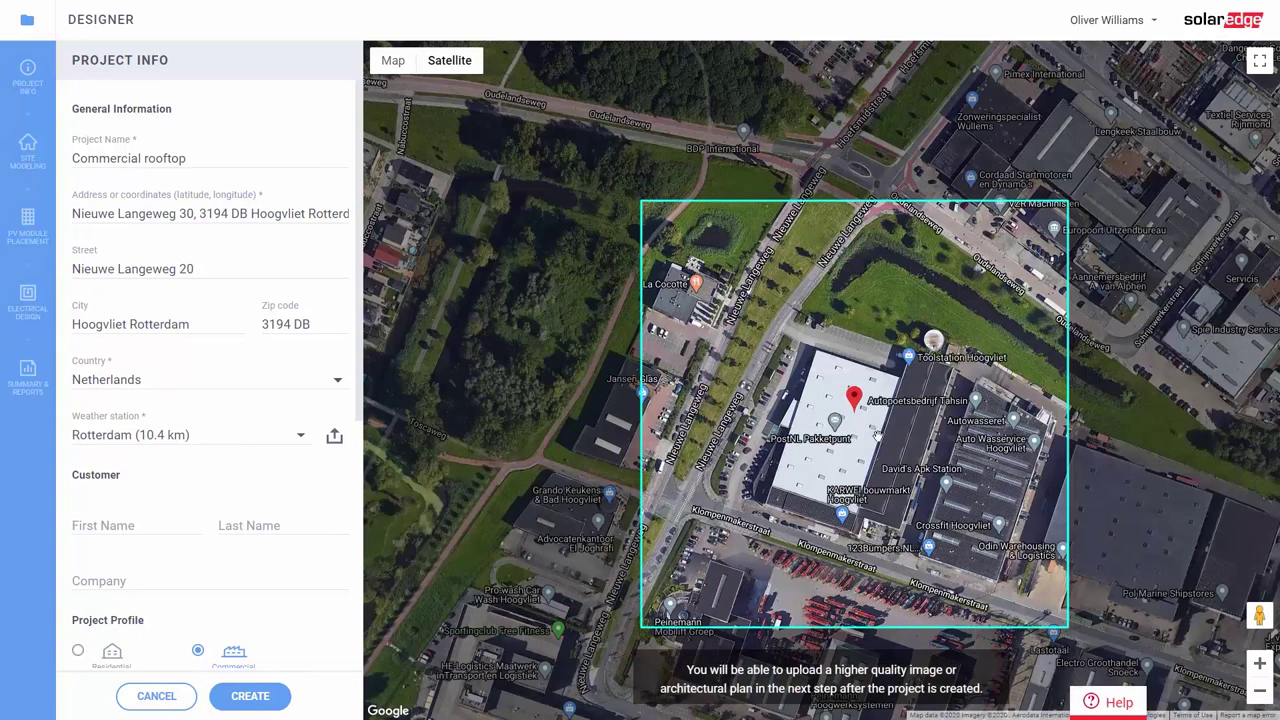
pyautogui.click(187, 437)
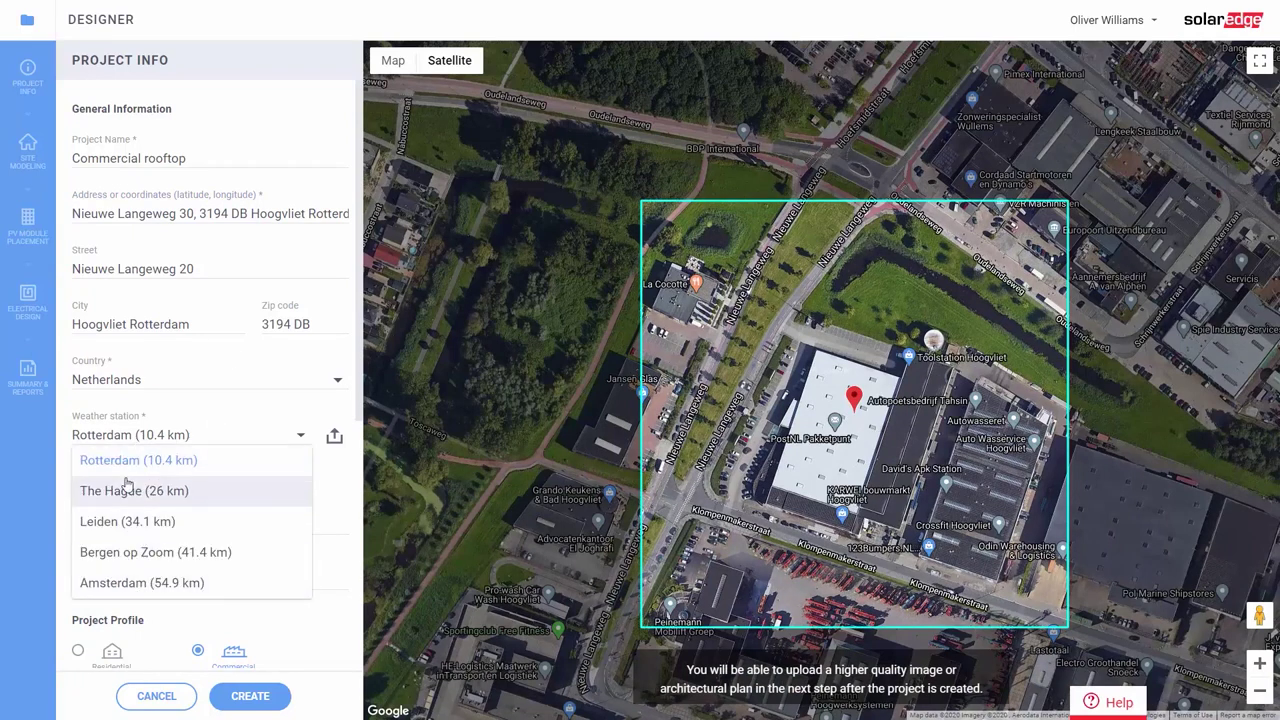
pyautogui.click(127, 463)
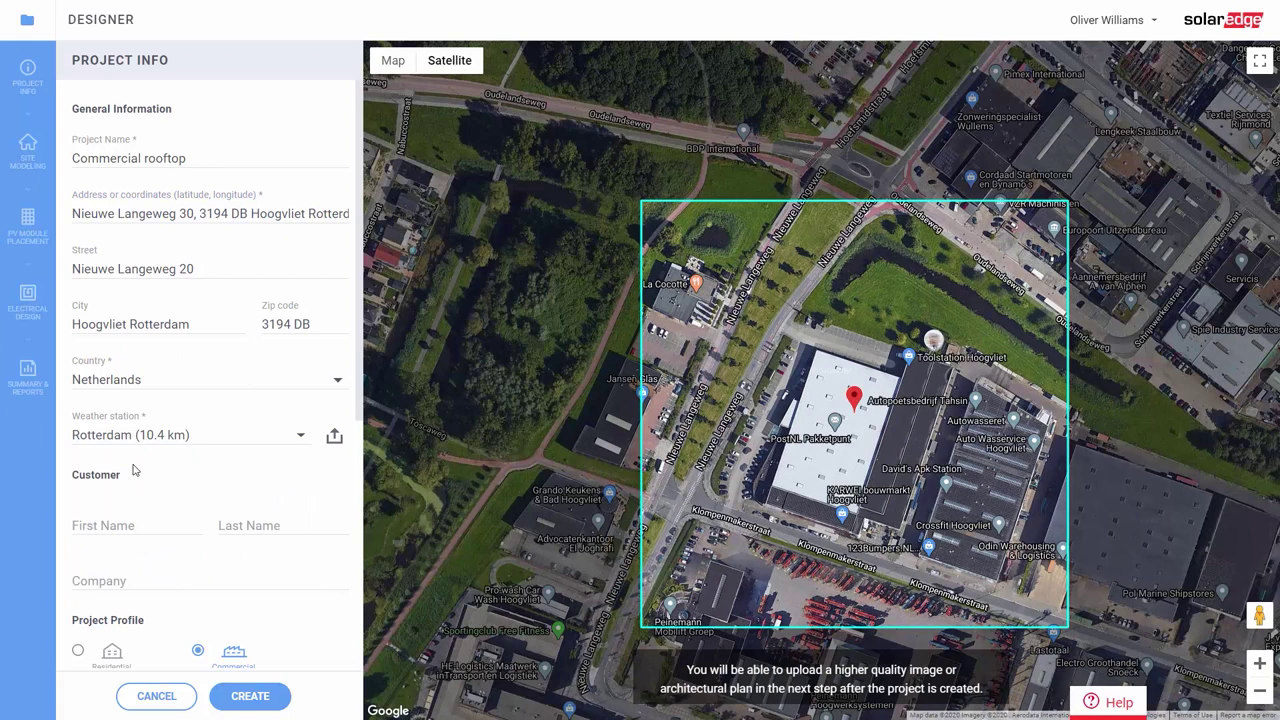
pyautogui.scroll(-4, 150, 475)
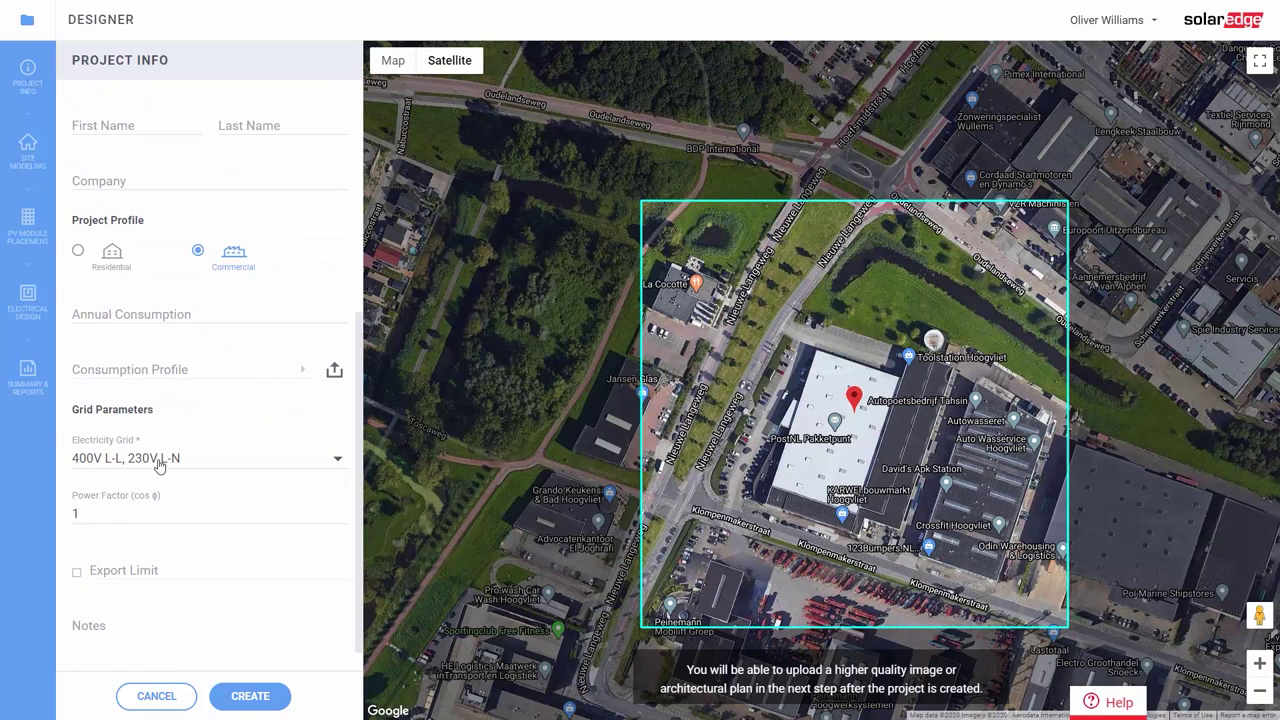
pyautogui.click(158, 466)
pyautogui.click(158, 494)
# - Preview the building in Street View, then create the project
pyautogui.moveTo(770, 497); pyautogui.dragTo(746, 413)
pyautogui.moveTo(1259, 615); pyautogui.dragTo(700, 410)
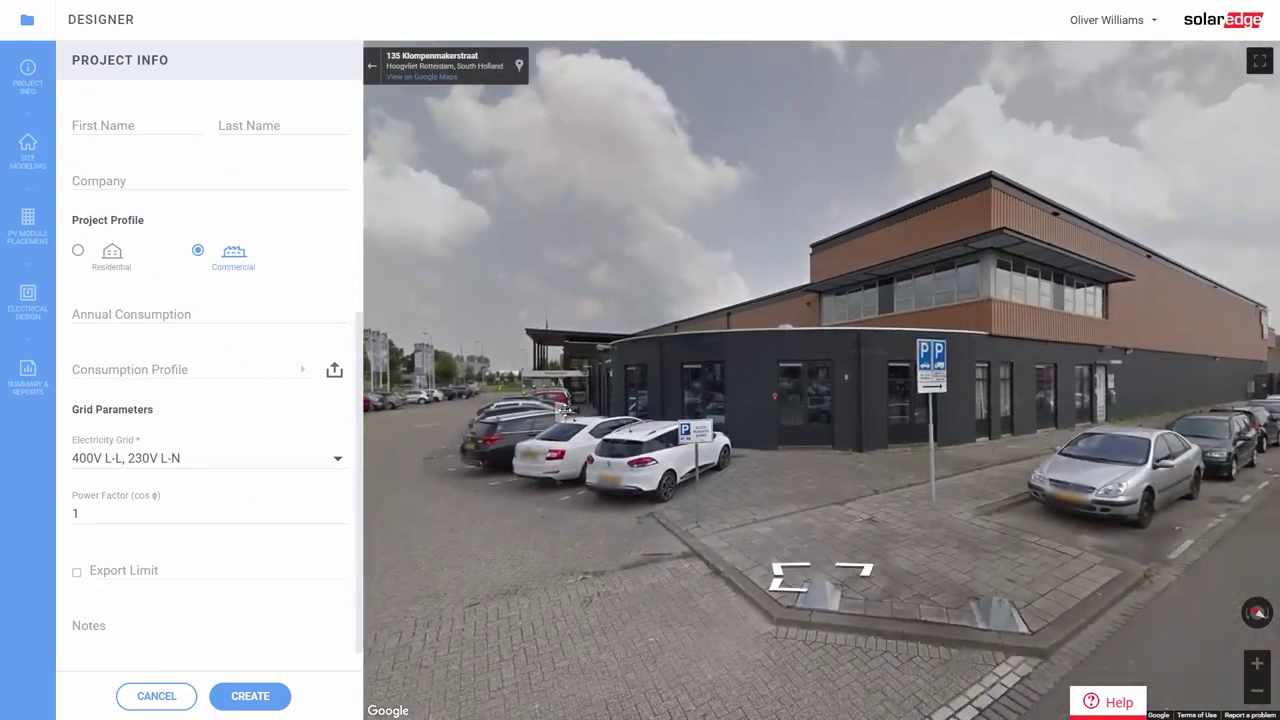
pyautogui.click(372, 66)
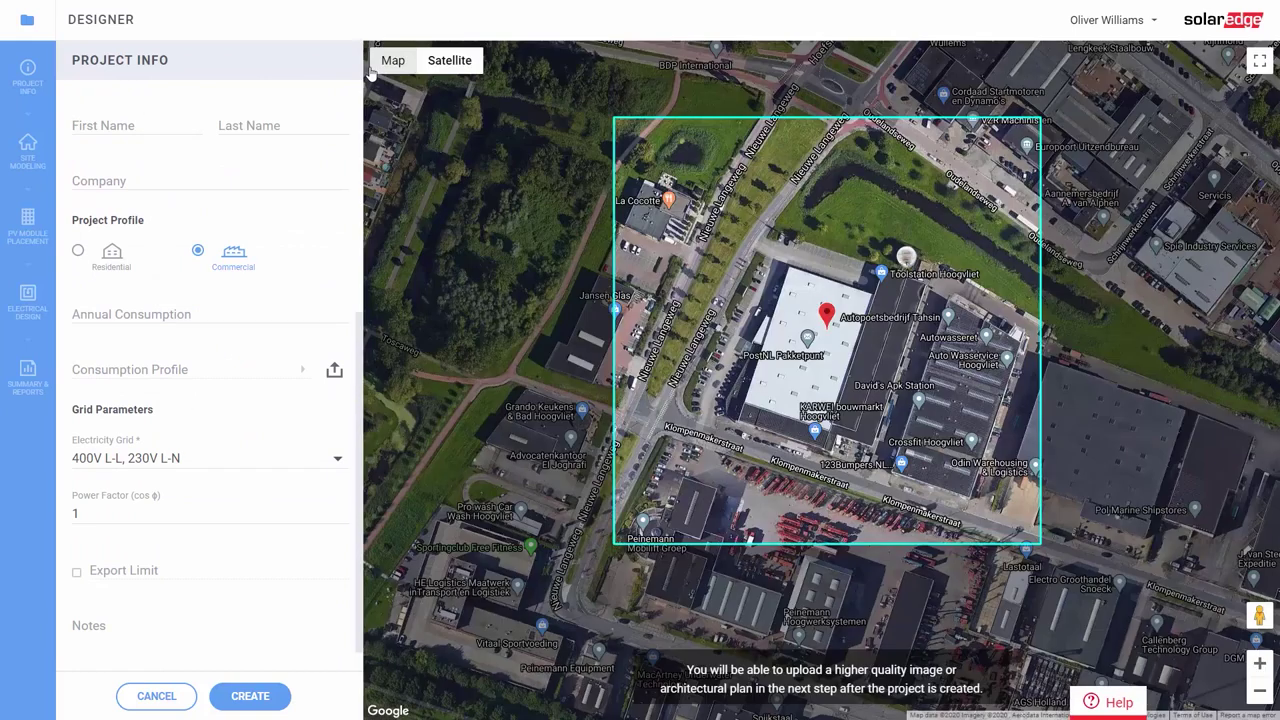
pyautogui.click(250, 697)
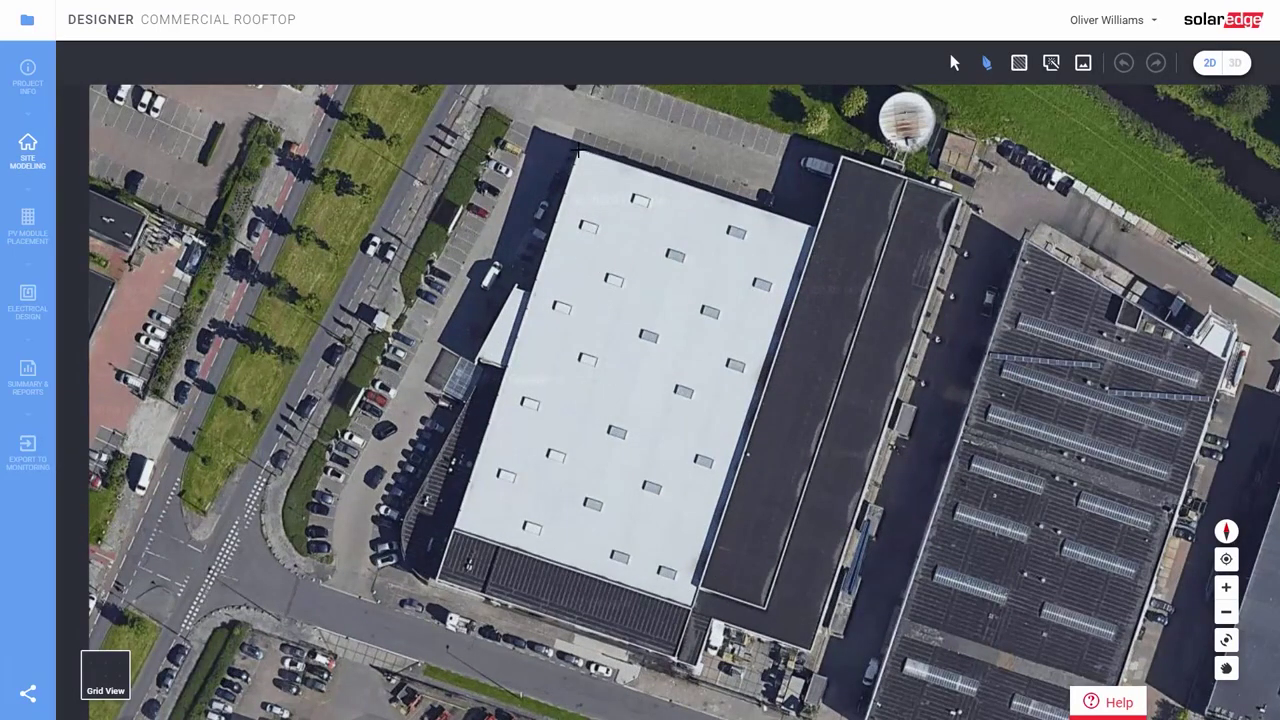
# - Trace the four corners of the main flat roof into a closed outline
pyautogui.click(578, 150)
pyautogui.click(810, 230)
pyautogui.click(693, 590)
pyautogui.click(455, 529)
pyautogui.click(578, 150)
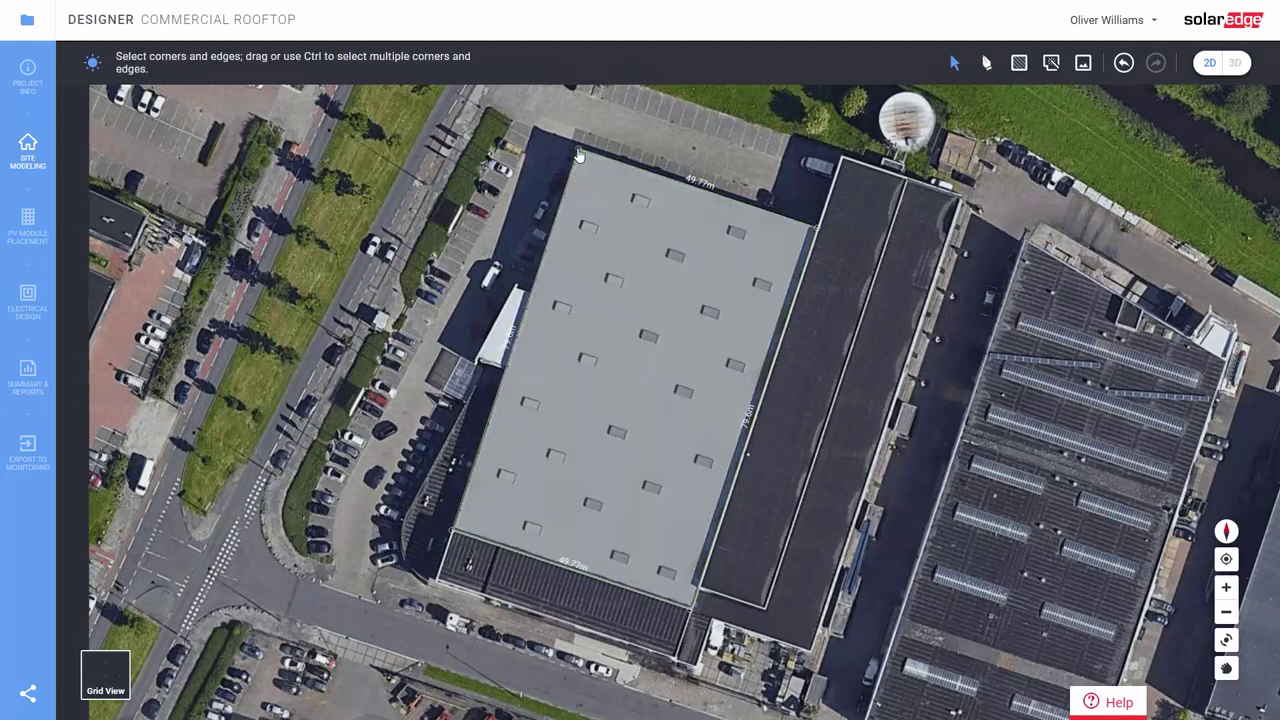
# - Draw the narrow adjoining strip from the main roof's corner with a 15.27 m edge
pyautogui.click(818, 229)
pyautogui.click(818, 229)
pyautogui.click(843, 158)
pyautogui.click(903, 179)
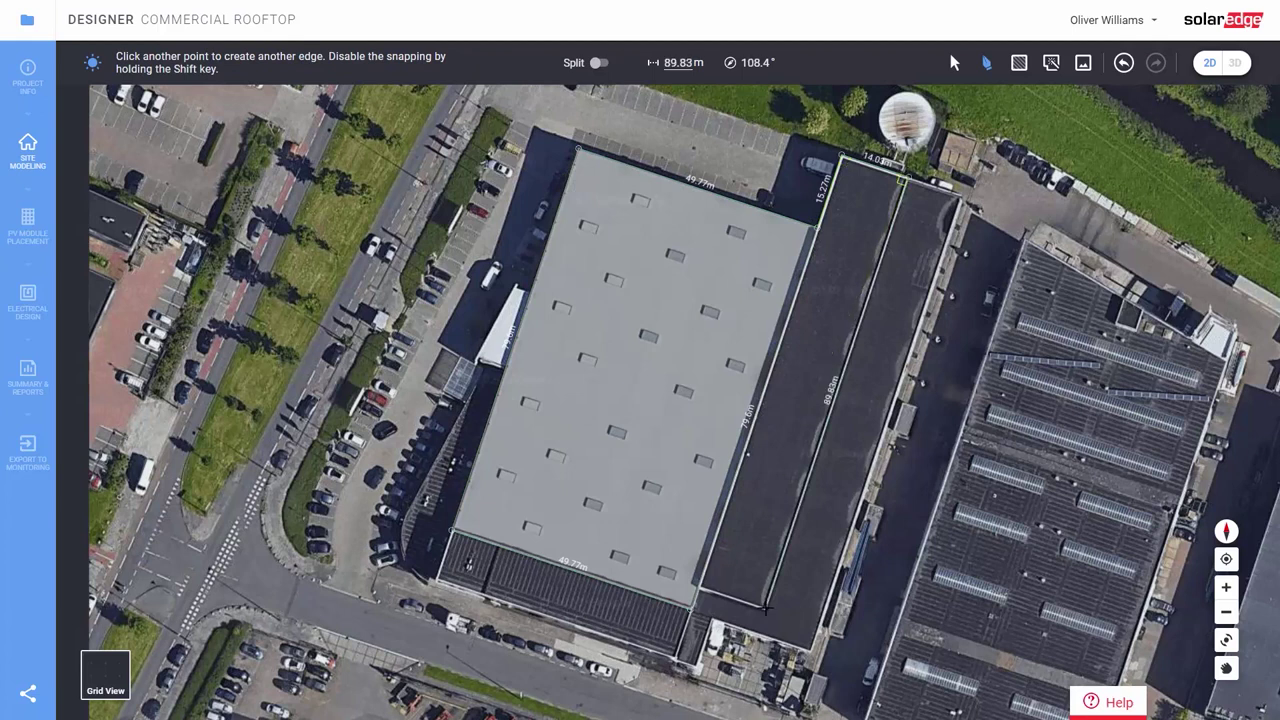
pyautogui.click(765, 607)
pyautogui.click(701, 589)
pyautogui.scroll(3, 702, 592)
pyautogui.click(707, 571)
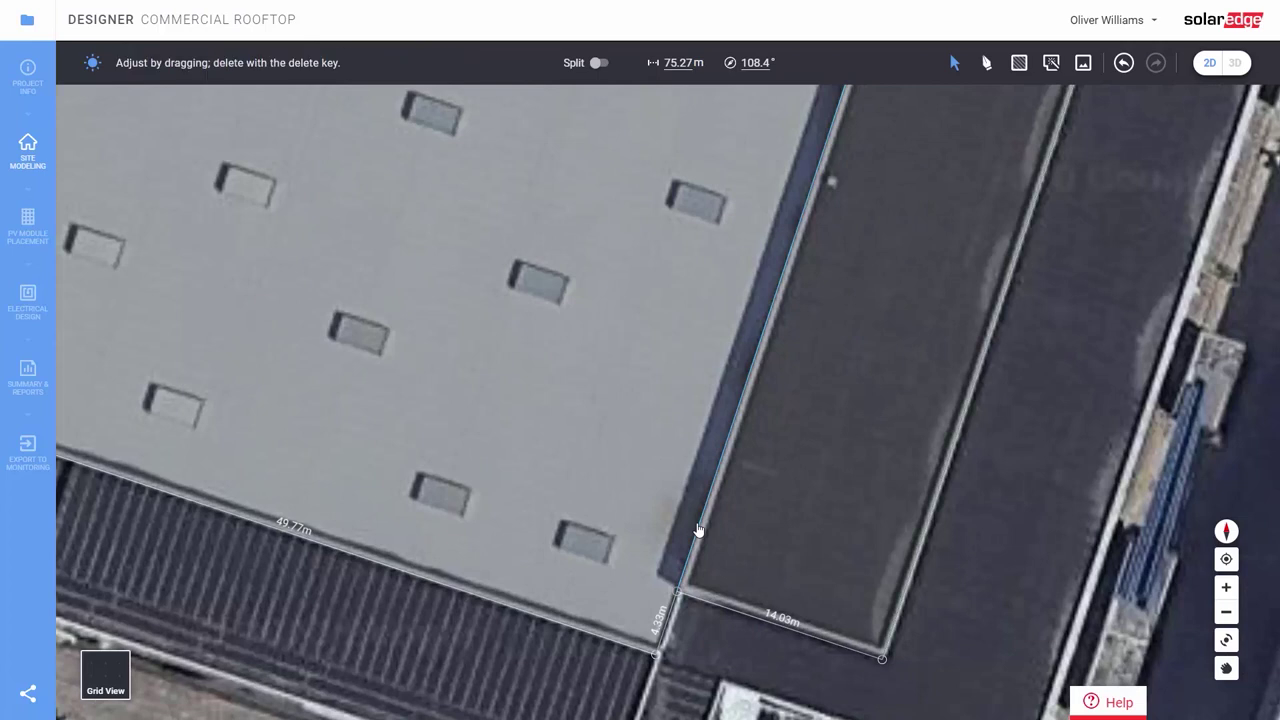
pyautogui.click(625, 316)
pyautogui.scroll(-3, 625, 316)
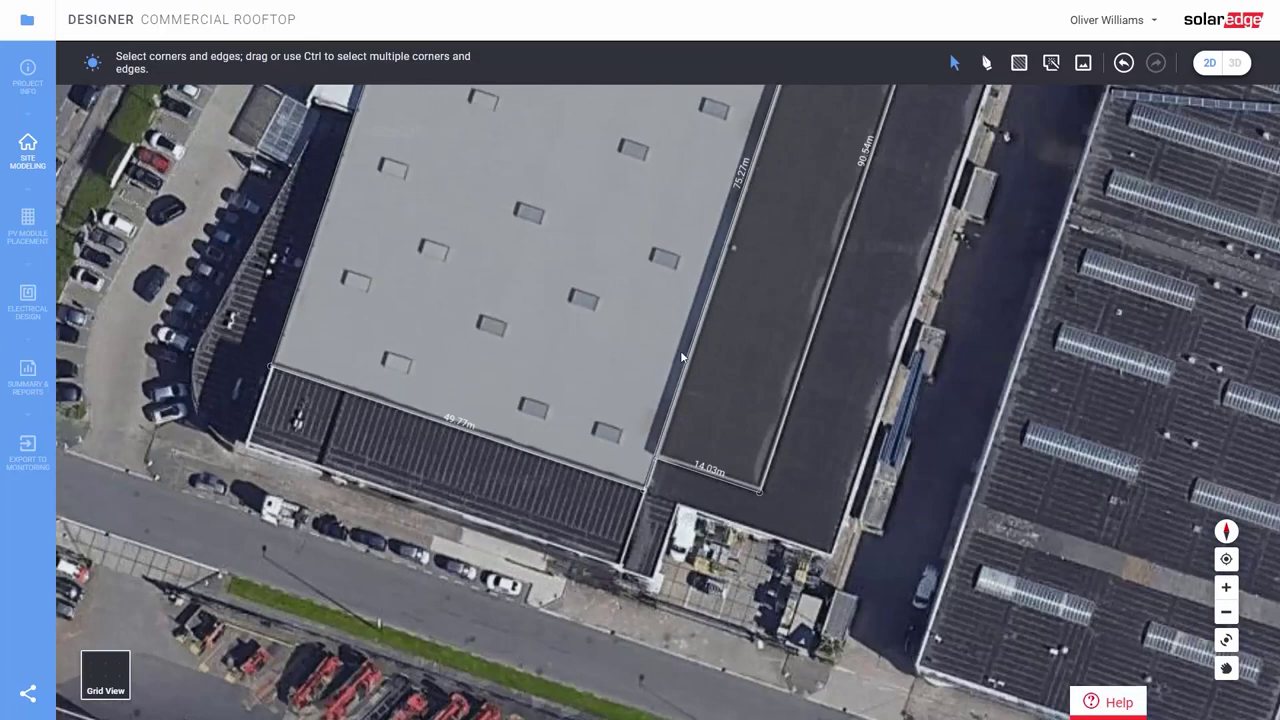
pyautogui.scroll(1, 441, 322)
pyautogui.scroll(2, 340, 462)
# - Outline a further roof area from the bottom corner, starting with a 48.61 m edge
pyautogui.click(318, 451)
pyautogui.click(318, 451)
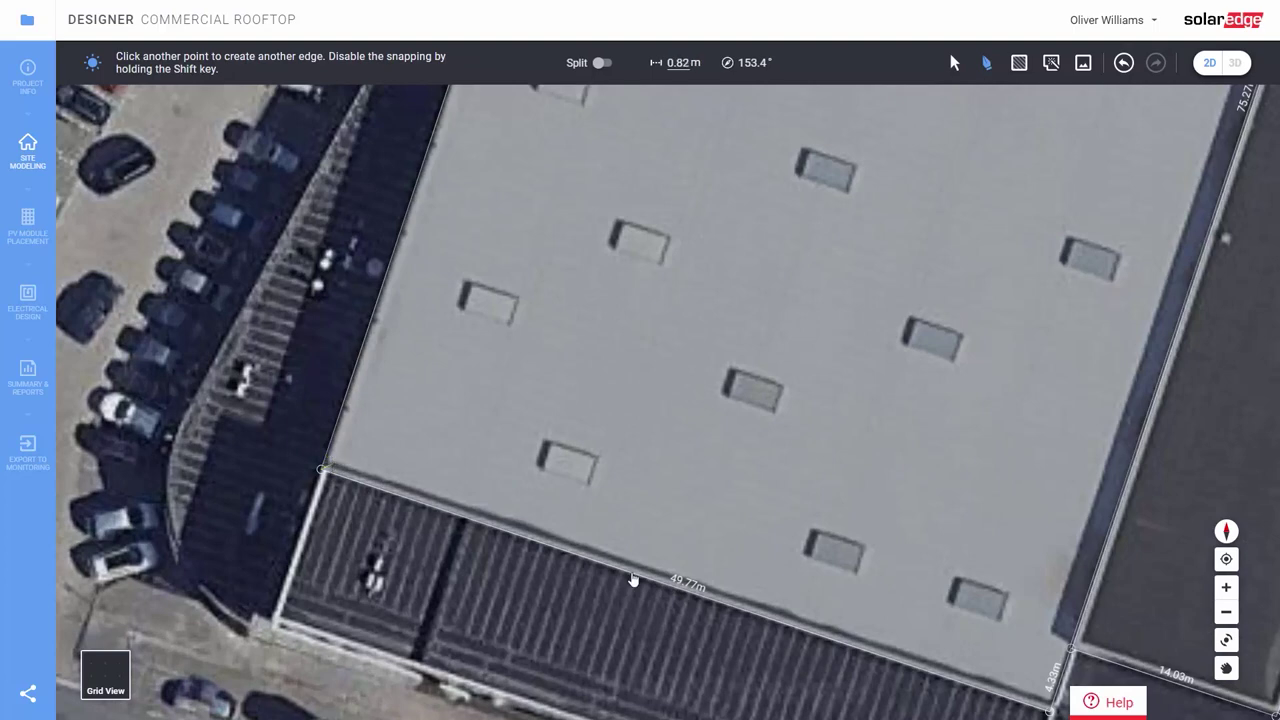
pyautogui.click(1047, 697)
pyautogui.scroll(-4, 970, 127)
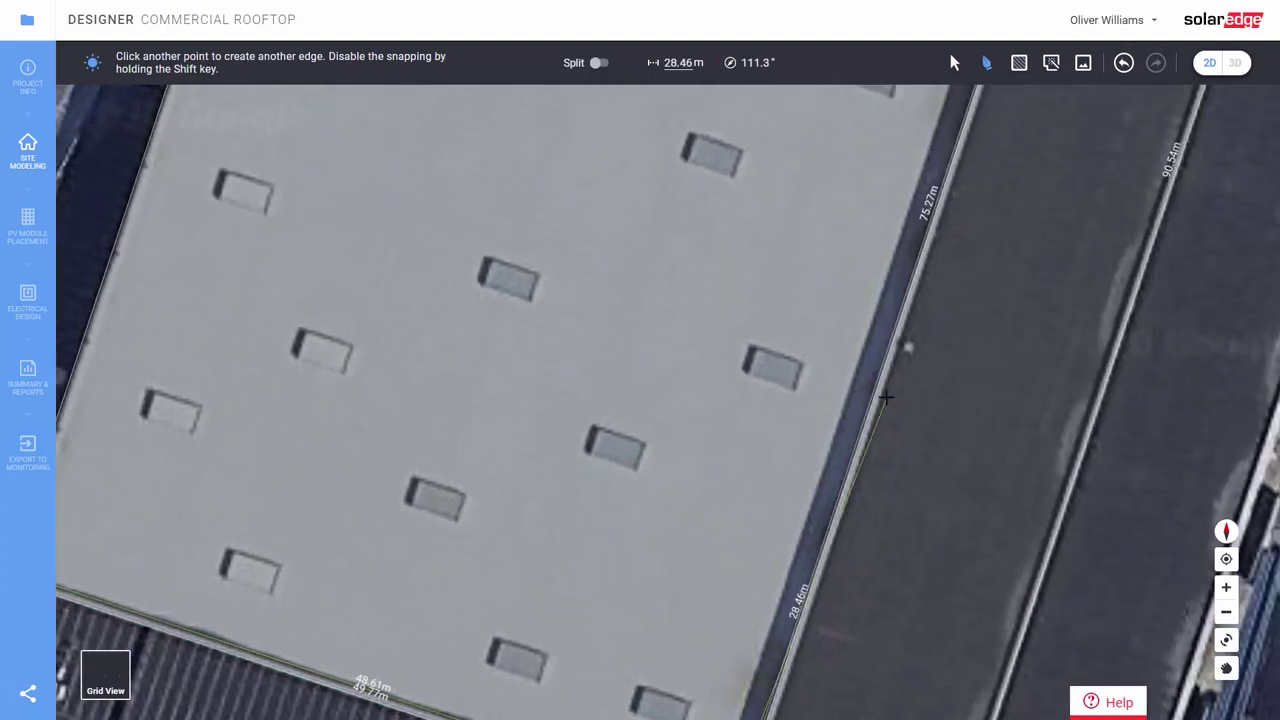
pyautogui.scroll(3, 970, 127)
pyautogui.click(970, 127)
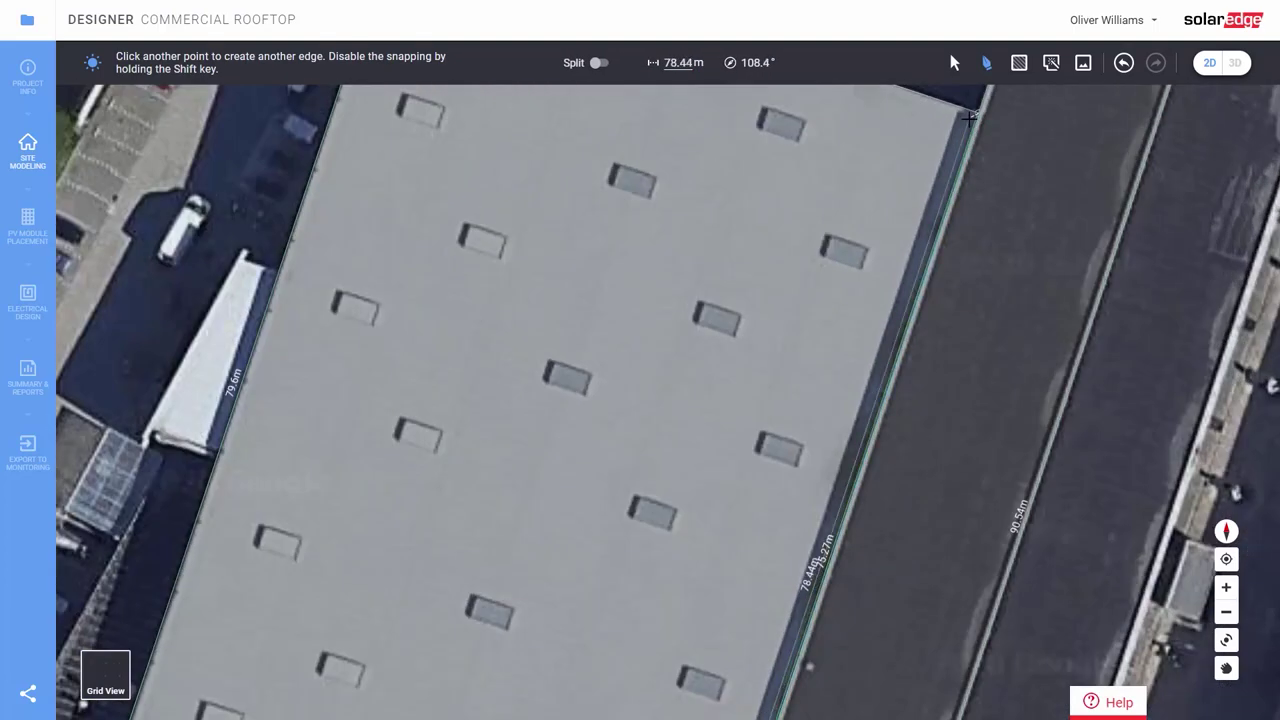
pyautogui.scroll(-3, 970, 127)
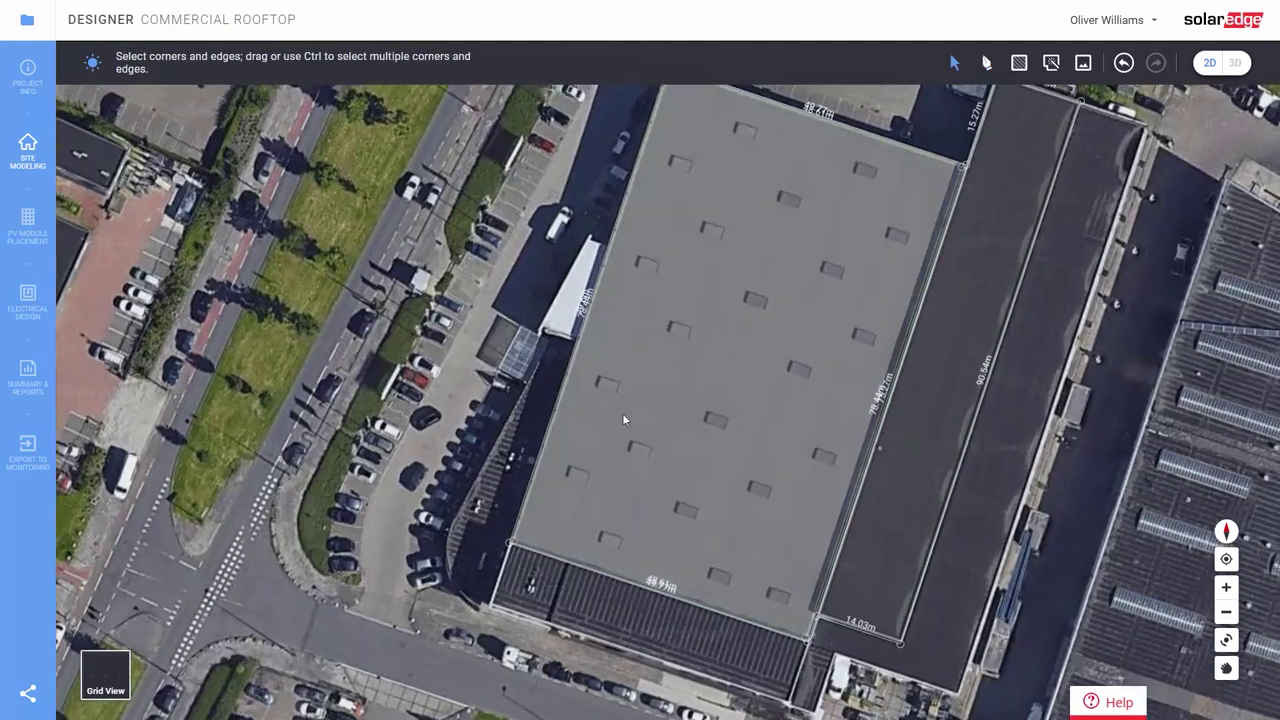
pyautogui.scroll(4, 740, 168)
pyautogui.click(1040, 275)
pyautogui.scroll(-4, 1040, 275)
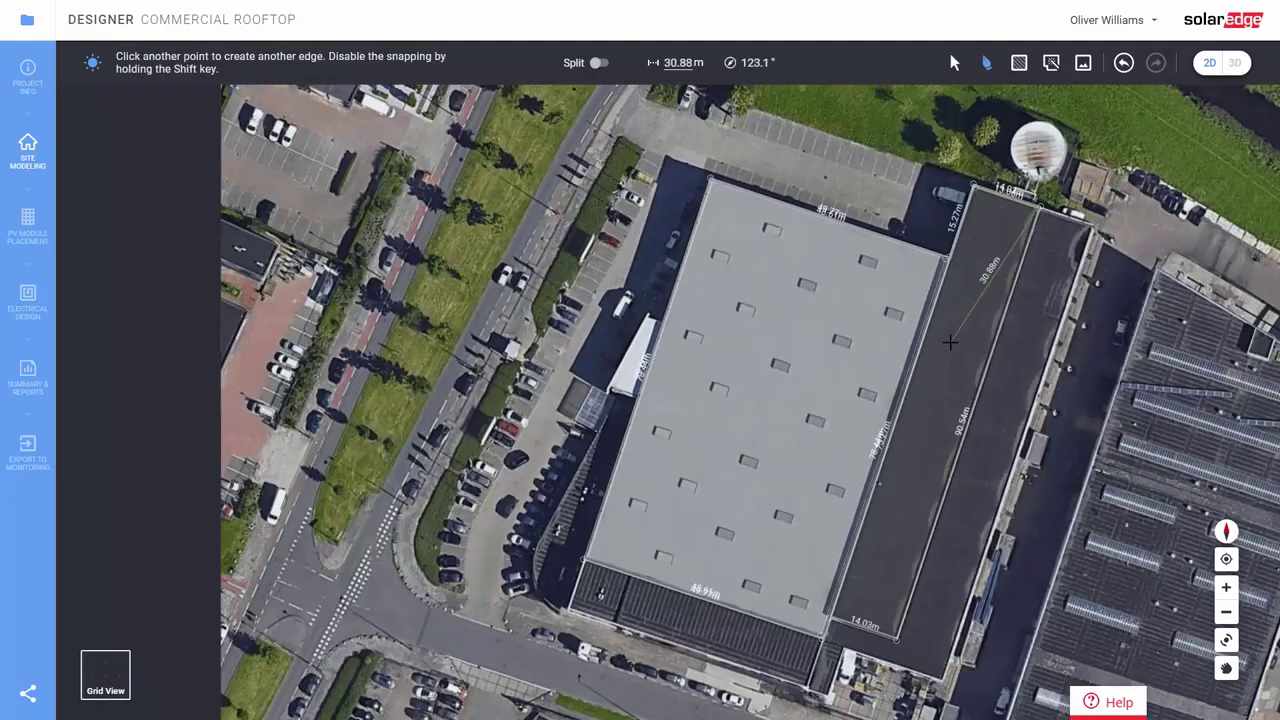
pyautogui.scroll(3, 895, 640)
pyautogui.click(895, 640)
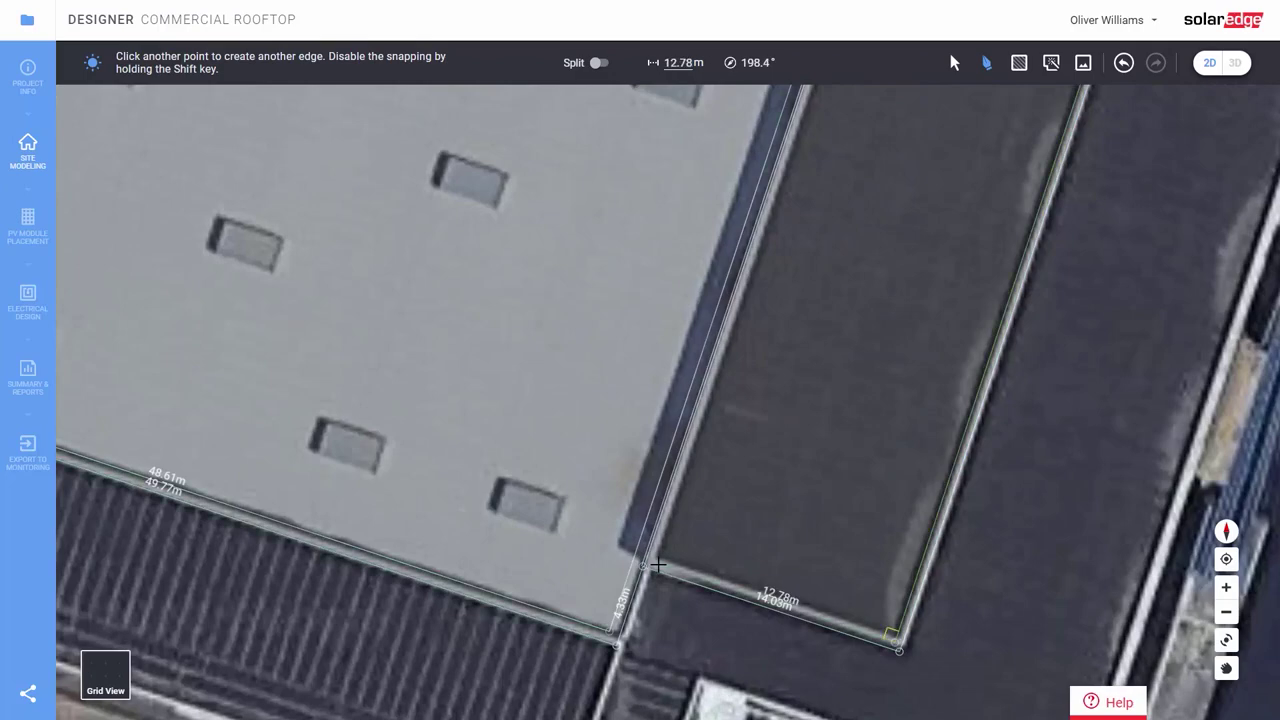
pyautogui.scroll(-3, 895, 640)
pyautogui.scroll(4, 897, 257)
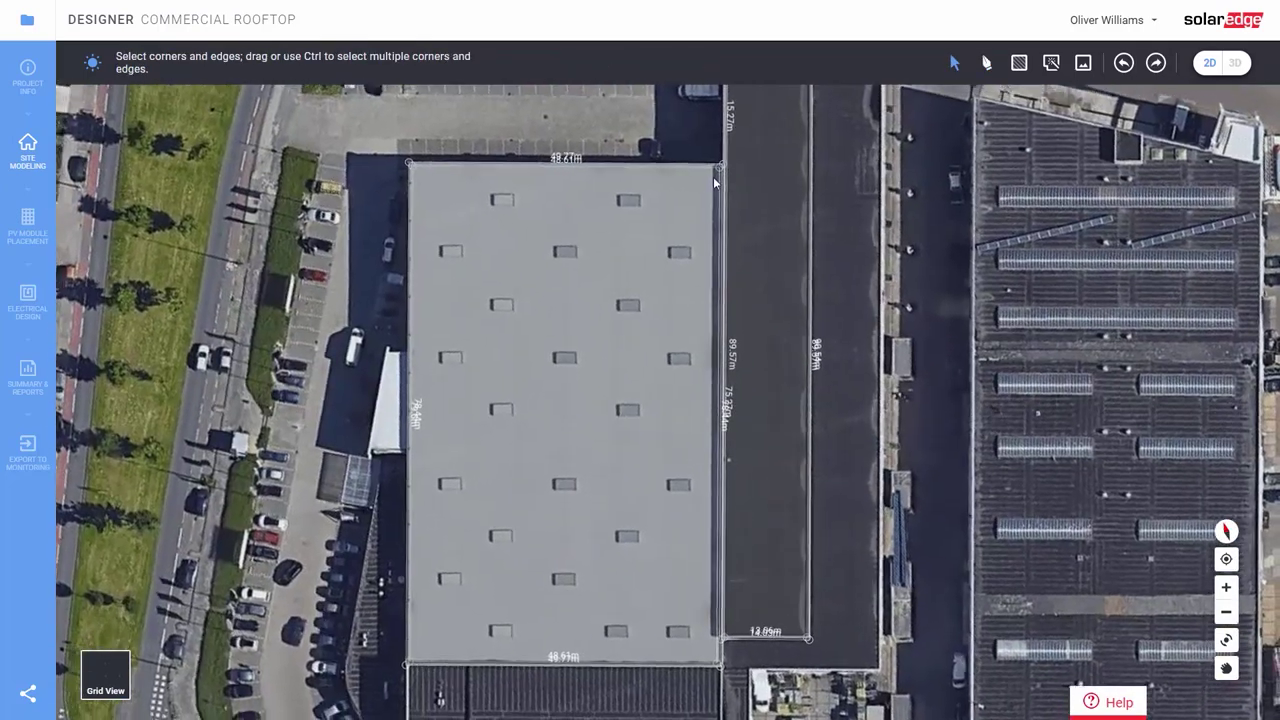
# - Pick the Obstacles tool and view the 3813 m² roof model in 3D
pyautogui.click(1019, 62)
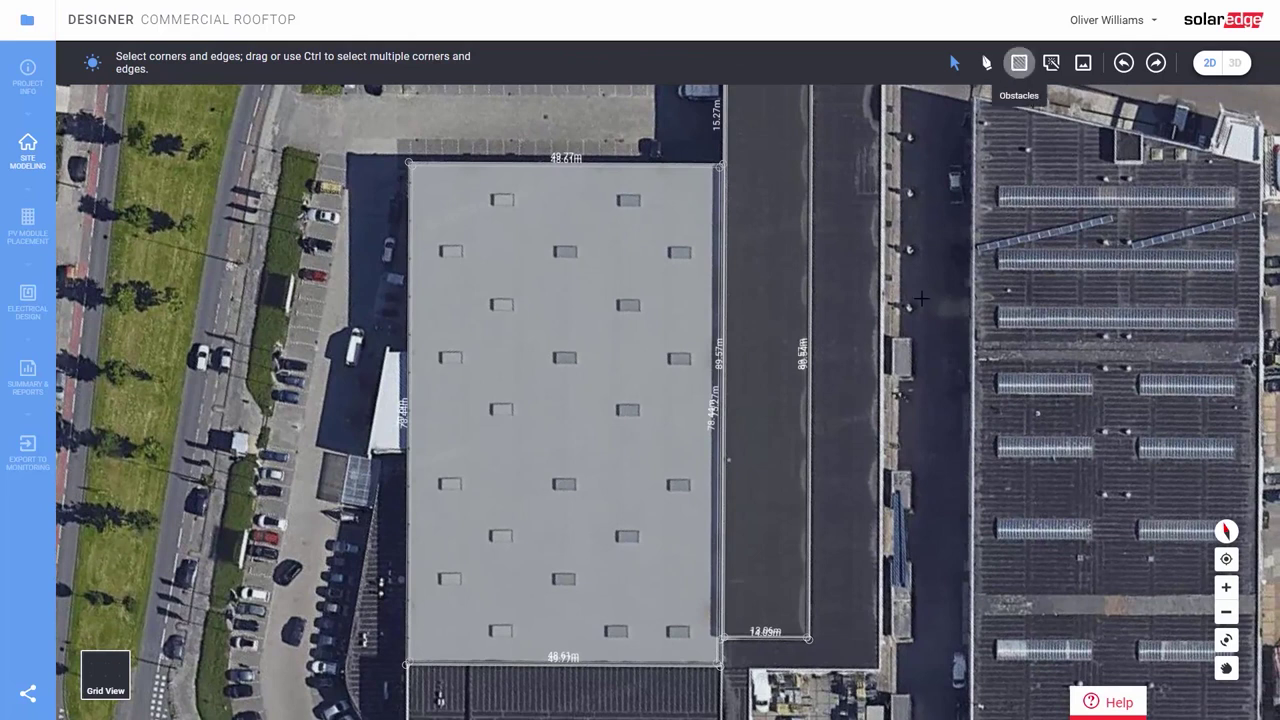
pyautogui.scroll(5, 706, 400)
pyautogui.scroll(-3, 695, 390)
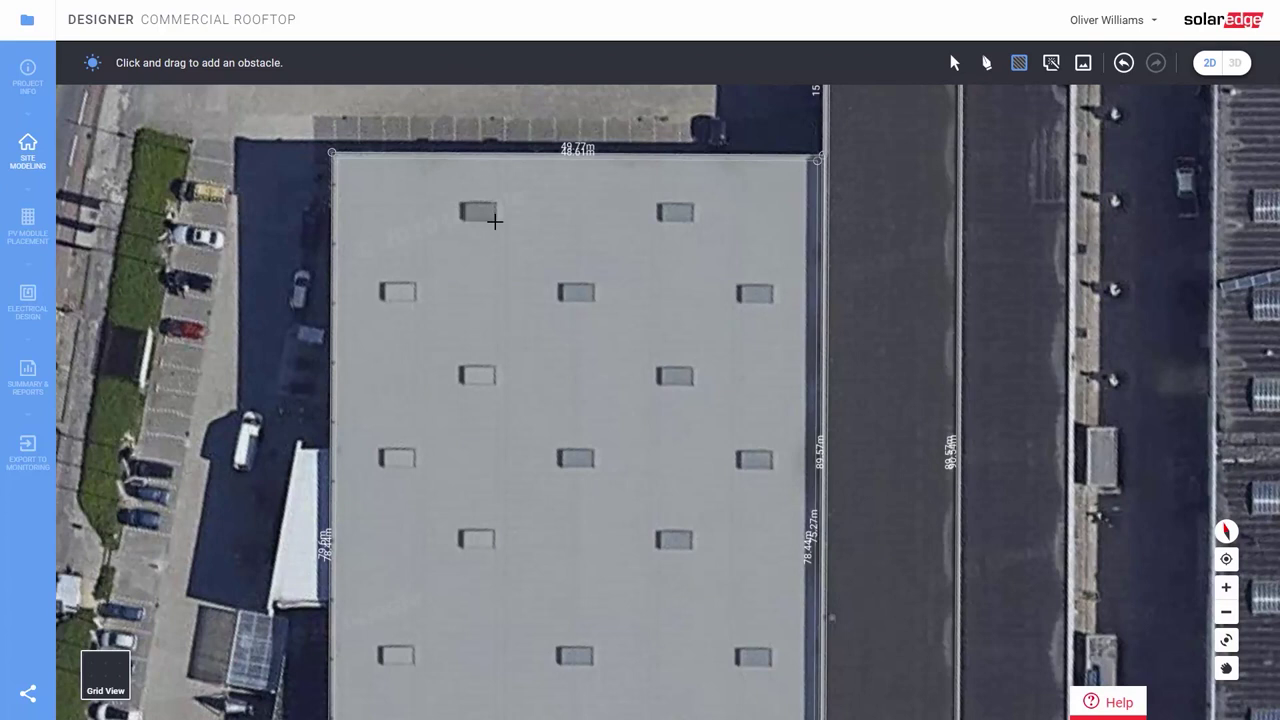
pyautogui.click(1236, 63)
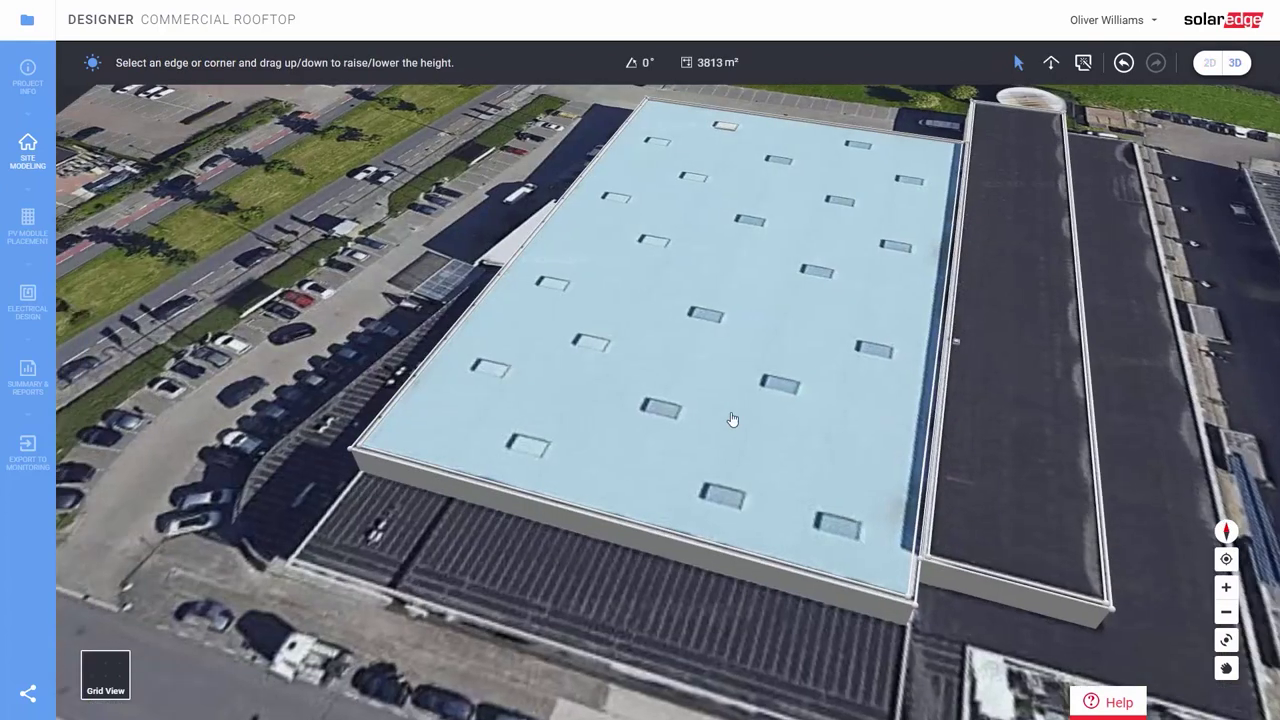
# - Set the building height to 11 m
pyautogui.moveTo(443, 497); pyautogui.dragTo(445, 443)
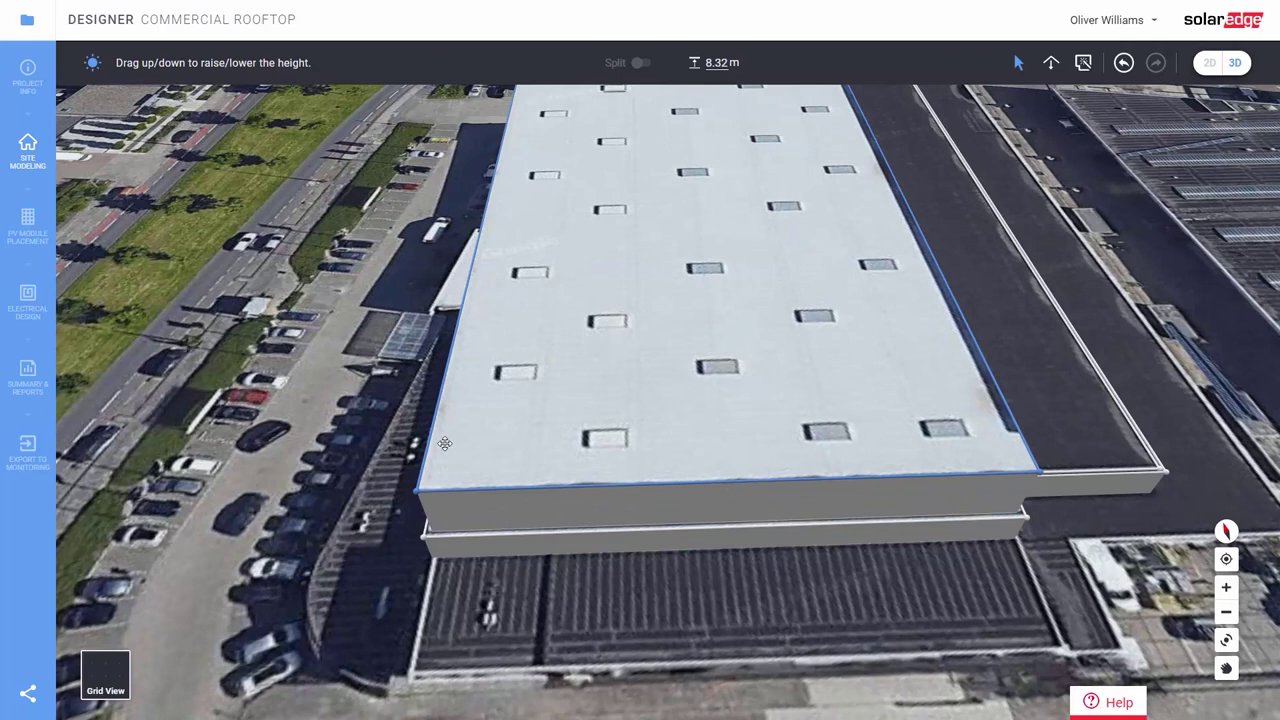
pyautogui.write('10')
pyautogui.press('Return')
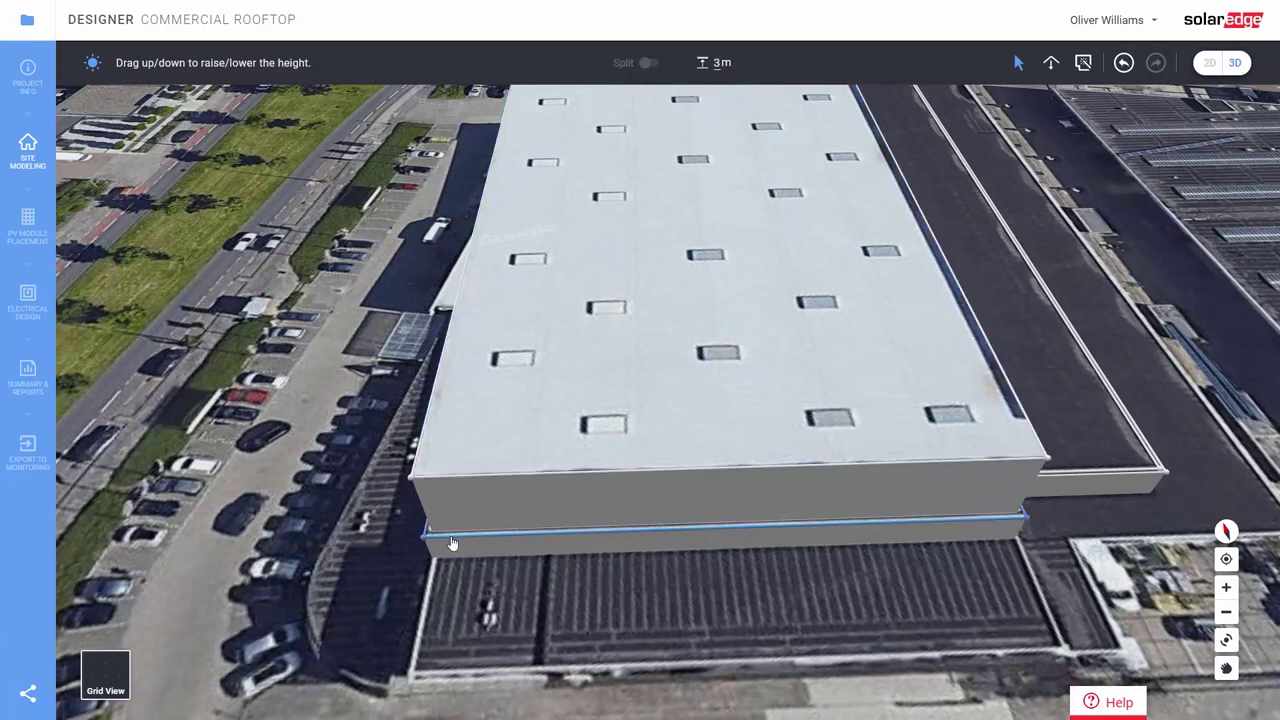
pyautogui.write('11')
pyautogui.press('Return')
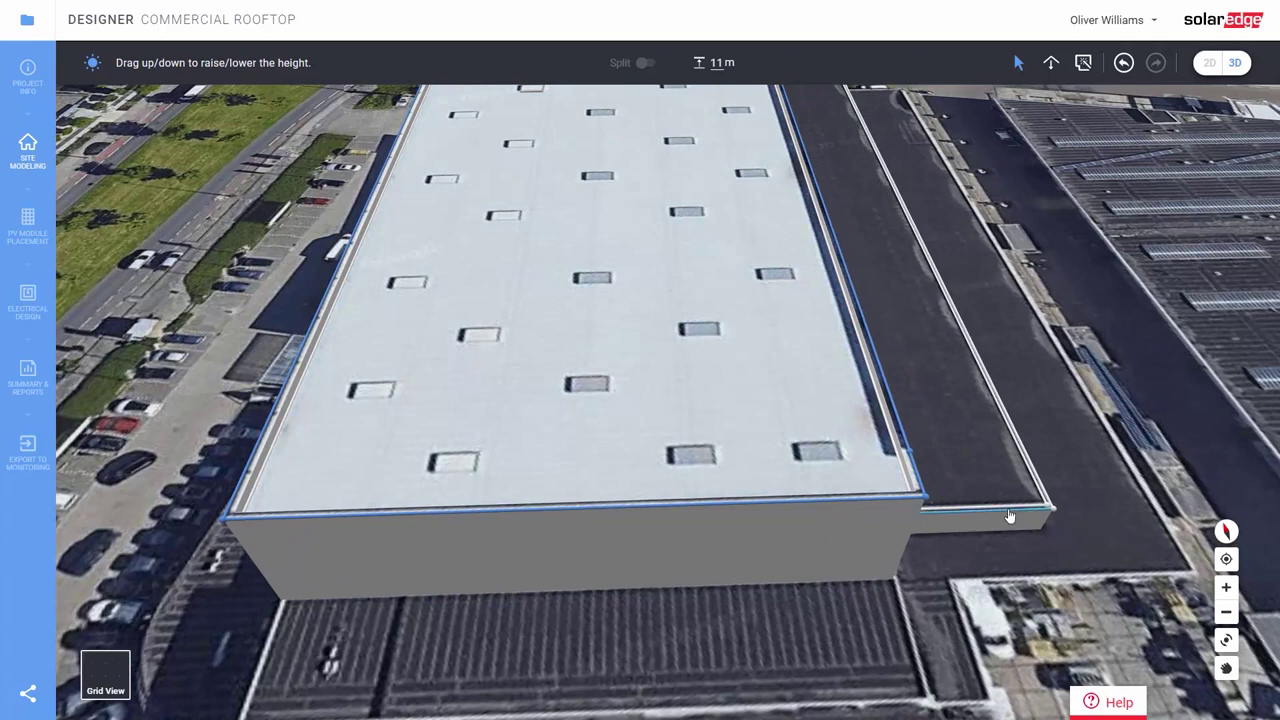
# - Raise the adjoining roof section to about 13 m and one skylight to 1 m
pyautogui.click(1009, 512)
pyautogui.moveTo(1009, 514); pyautogui.dragTo(1019, 413)
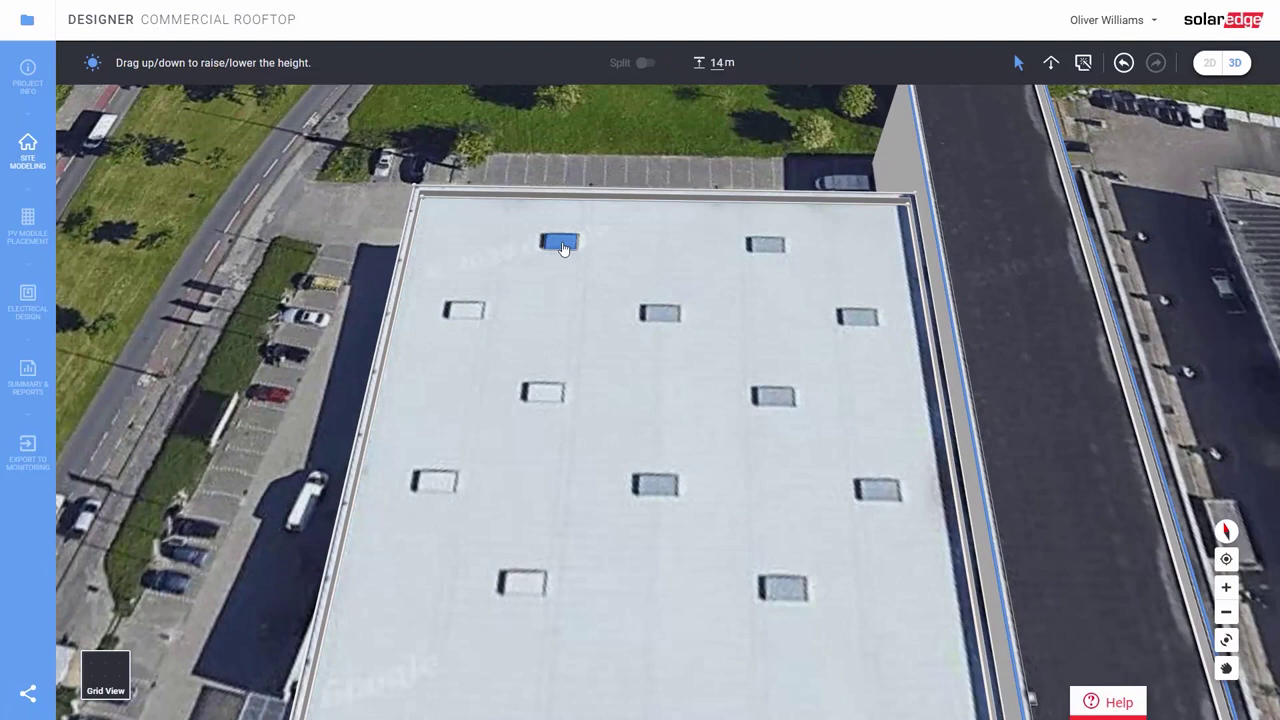
pyautogui.click(563, 245)
pyautogui.moveTo(563, 248); pyautogui.dragTo(565, 240)
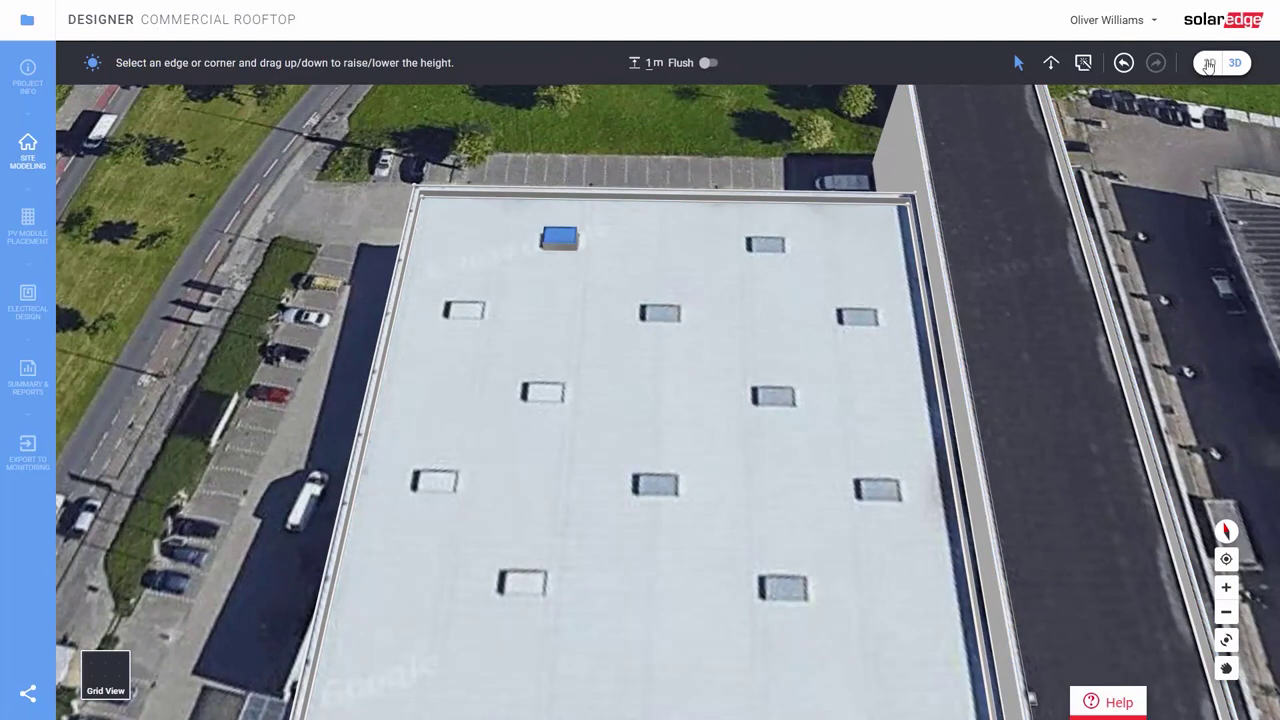
pyautogui.click(1208, 64)
pyautogui.click(481, 217)
pyautogui.click(676, 214)
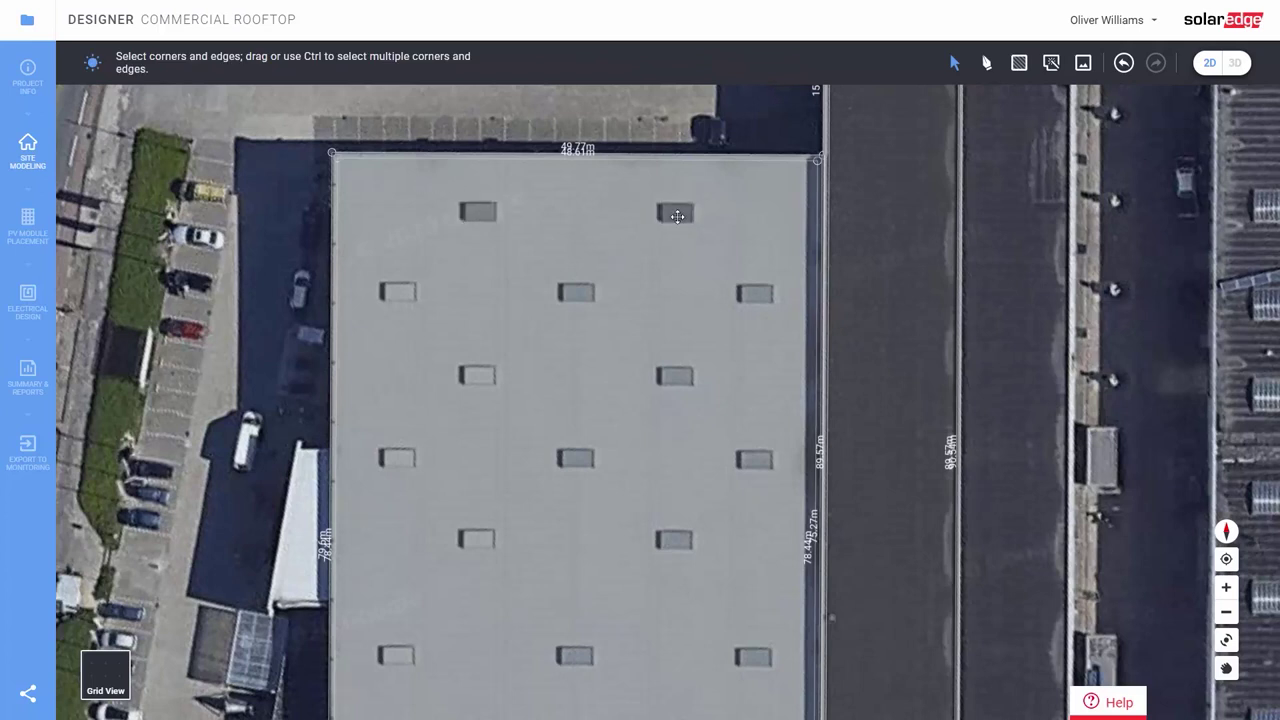
pyautogui.moveTo(428, 184); pyautogui.dragTo(718, 260)
pyautogui.moveTo(598, 440); pyautogui.dragTo(610, 404)
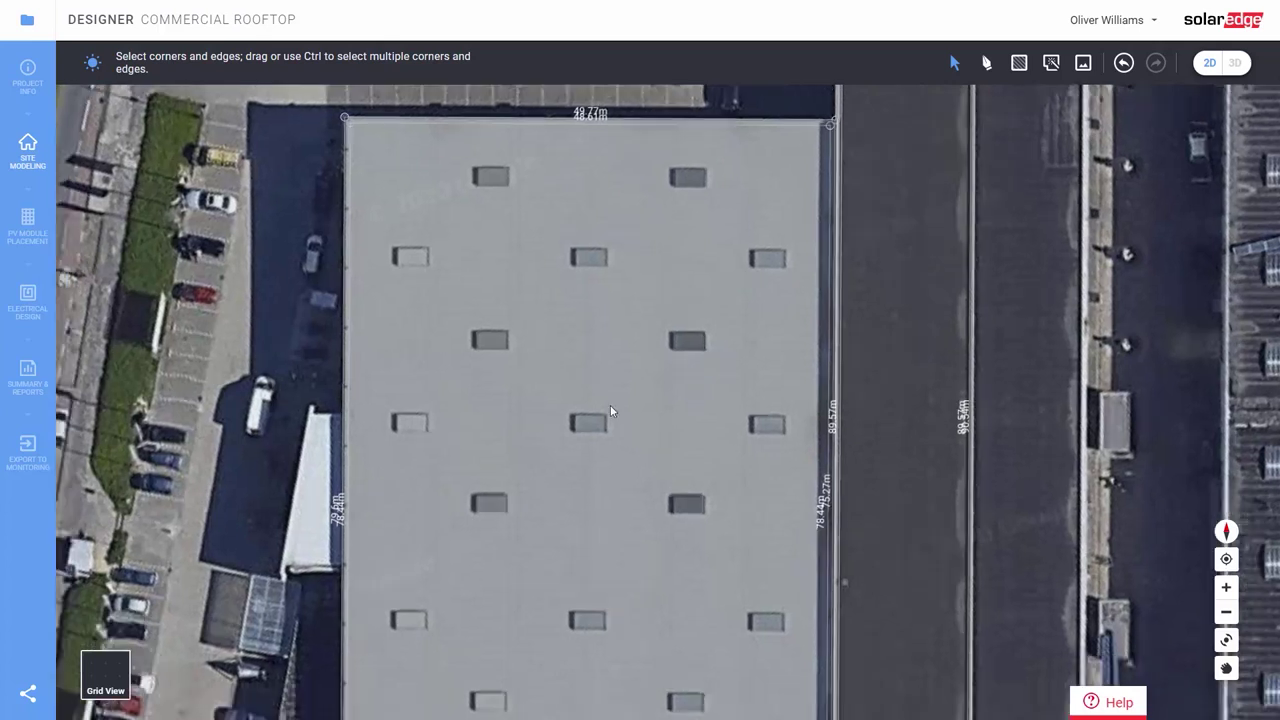
pyautogui.moveTo(501, 213); pyautogui.dragTo(566, 283)
pyautogui.moveTo(642, 567); pyautogui.dragTo(676, 165)
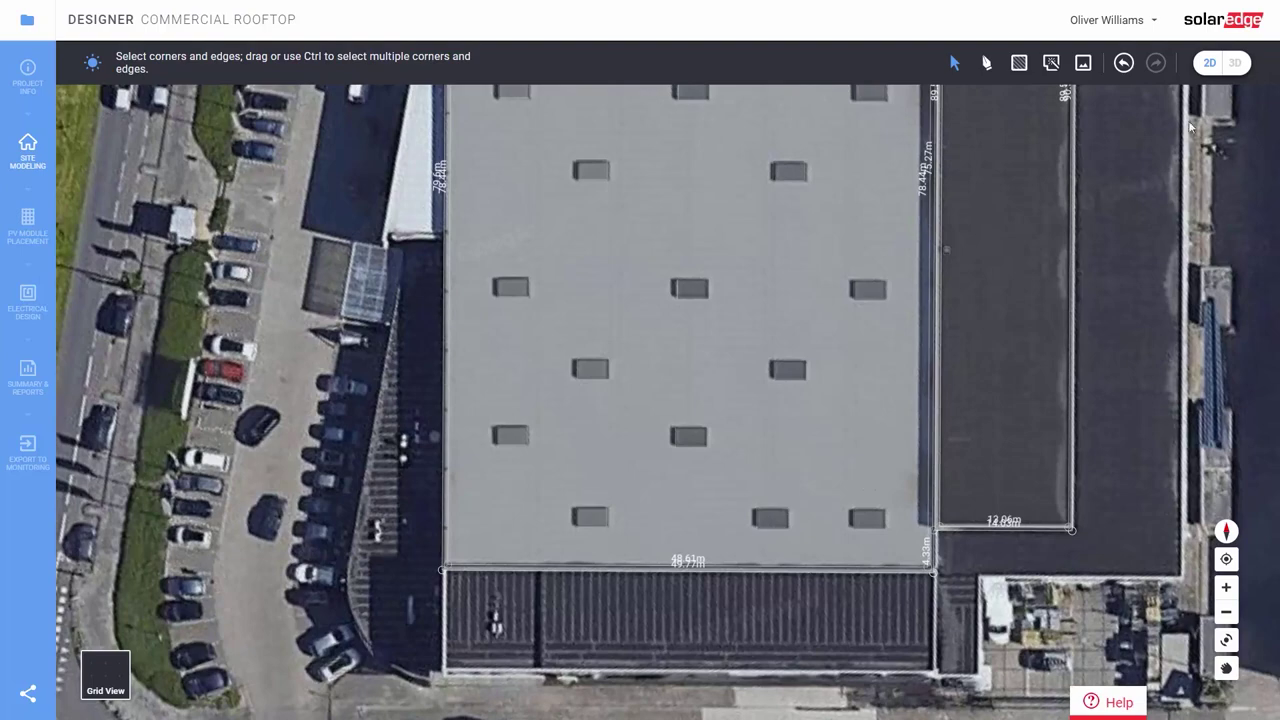
pyautogui.click(1235, 62)
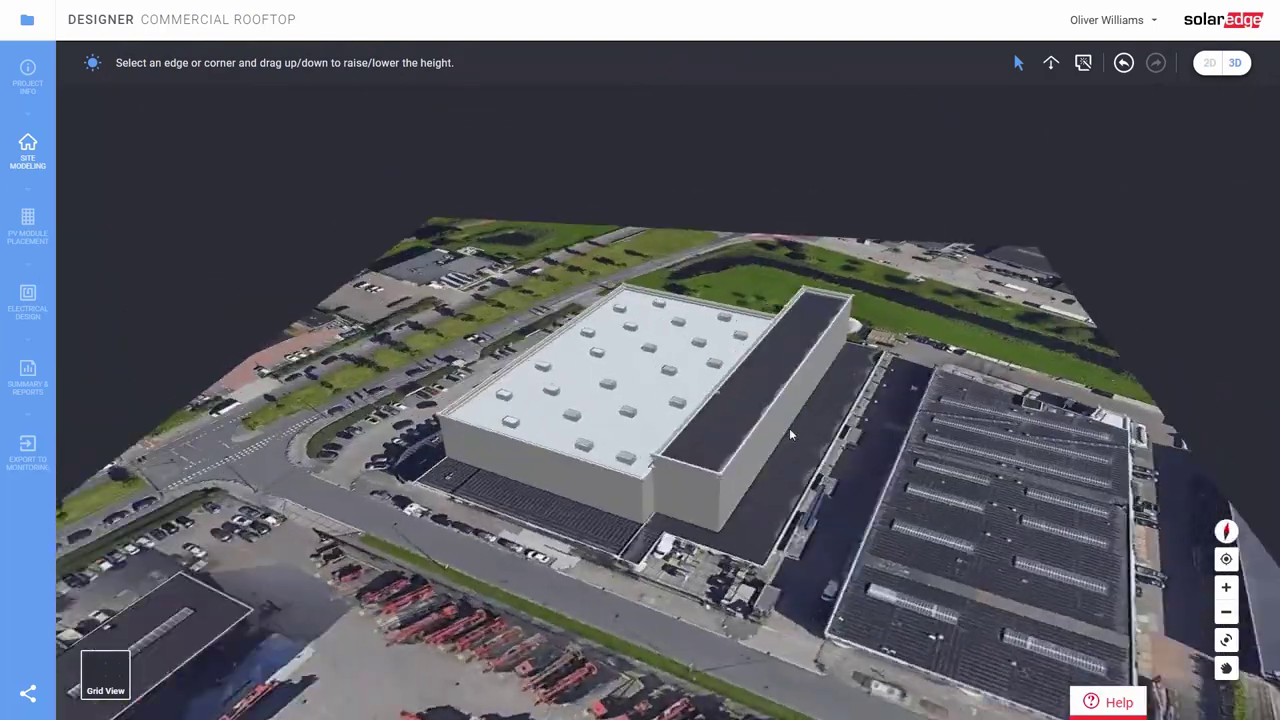
pyautogui.moveTo(789, 433); pyautogui.dragTo(510, 462)
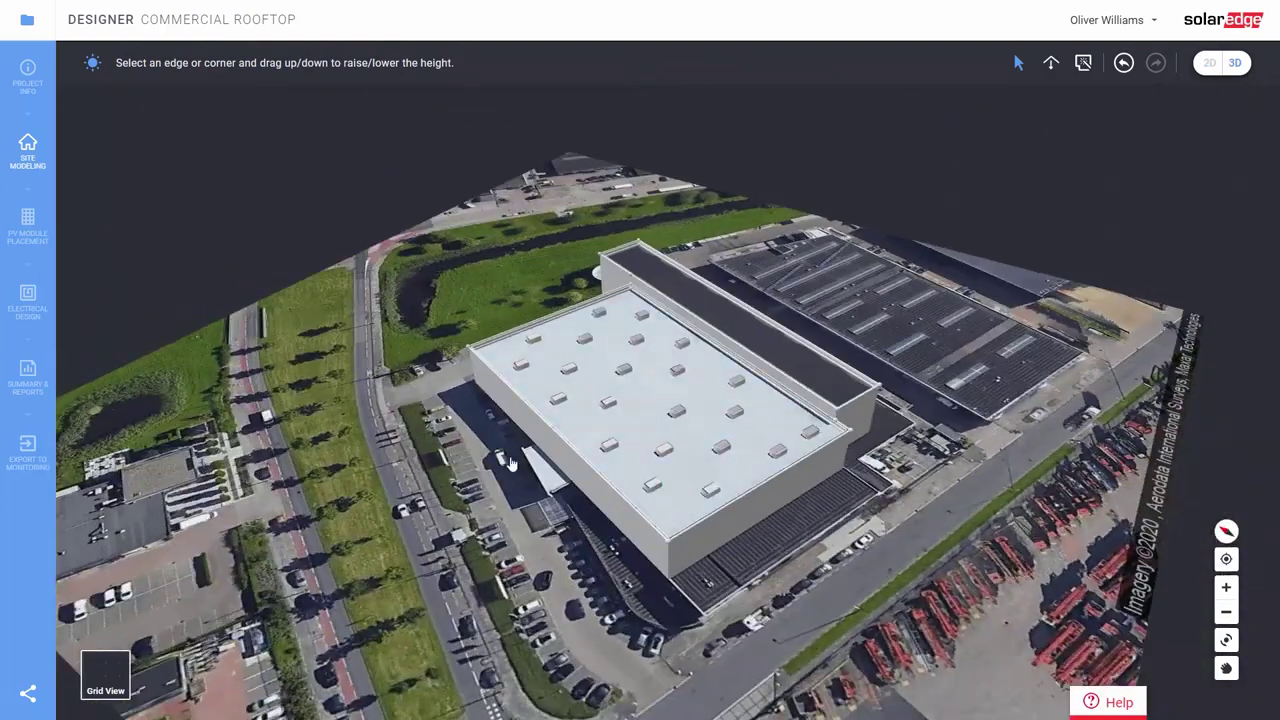
# - Open PV Module Placement, turn on the irradiance map, and select the 3813 m² main roof
pyautogui.click(40, 242)
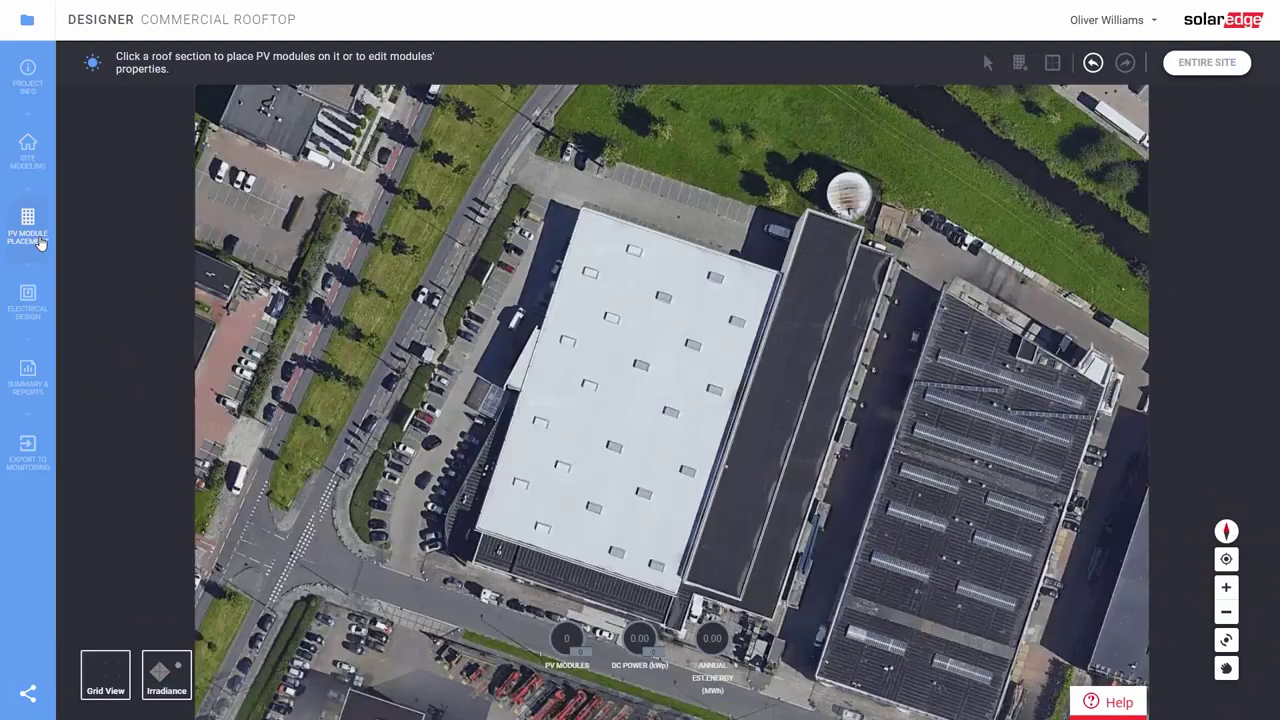
pyautogui.click(166, 675)
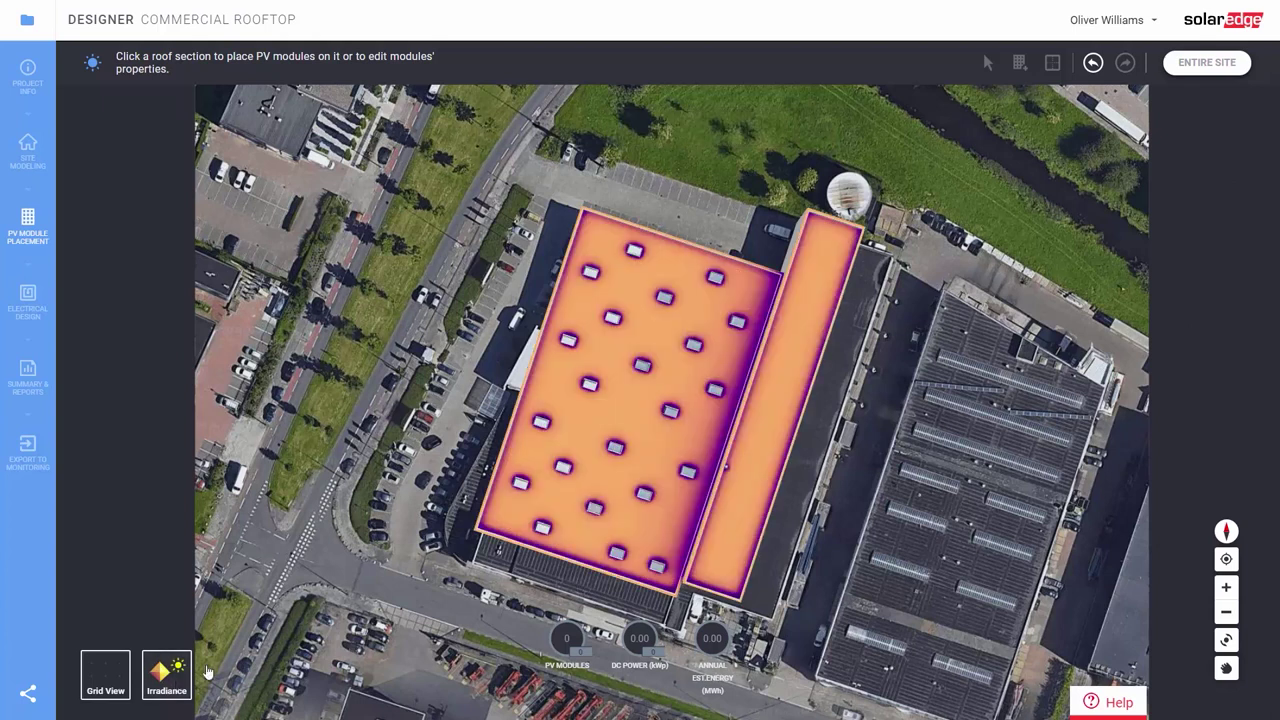
pyautogui.click(645, 487)
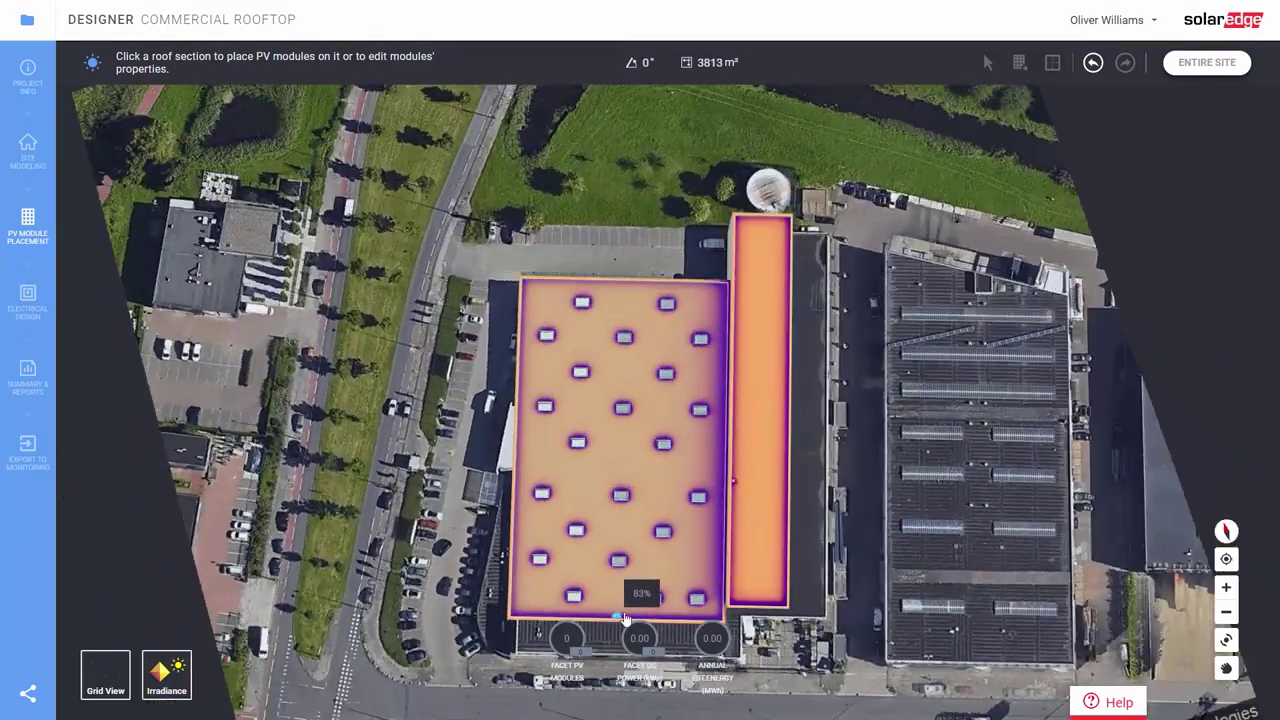
pyautogui.scroll(5, 619, 620)
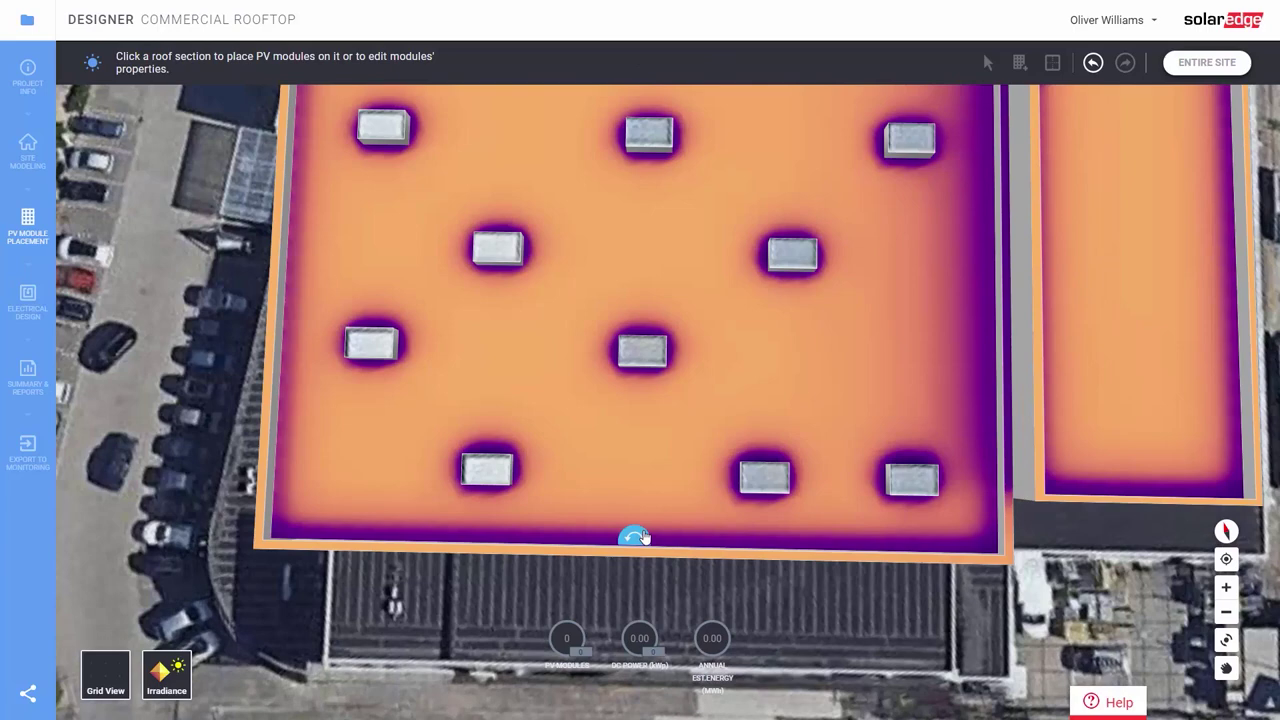
pyautogui.click(640, 537)
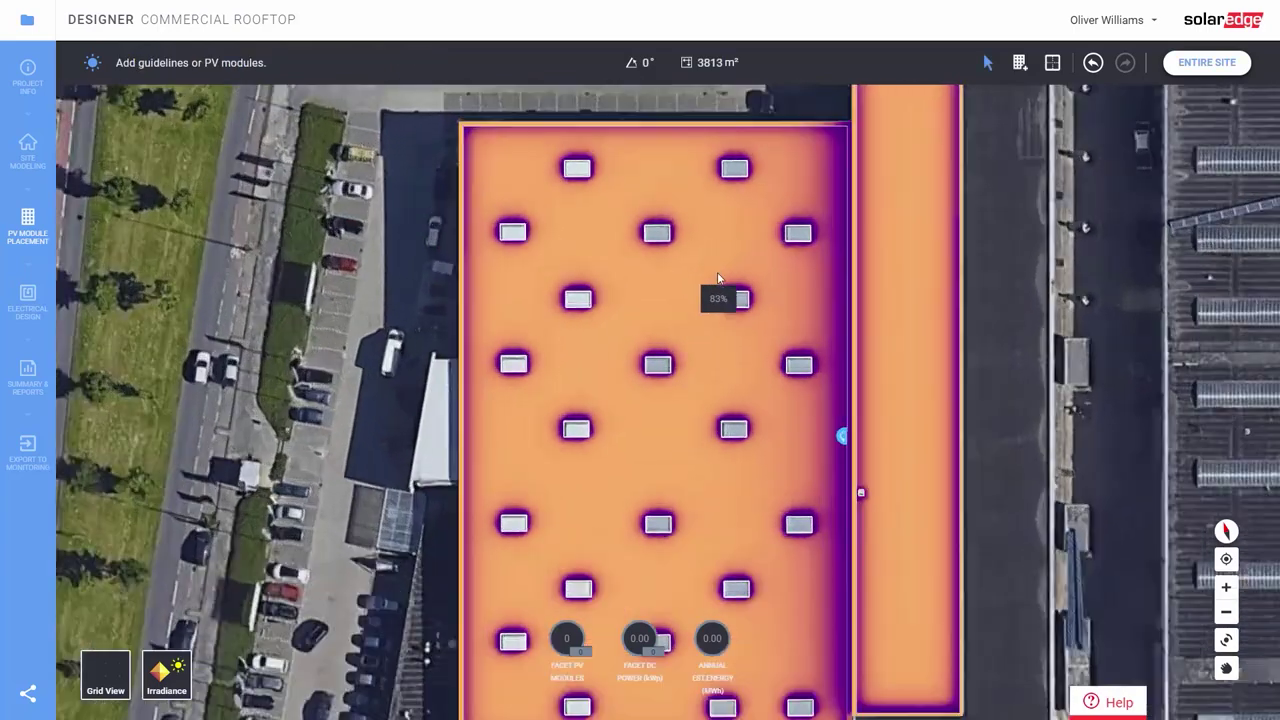
# - Choose Trina Solar Energy TSM-330PEG14 (DUOMAX) modules with Dual Tilt racking
pyautogui.click(1020, 66)
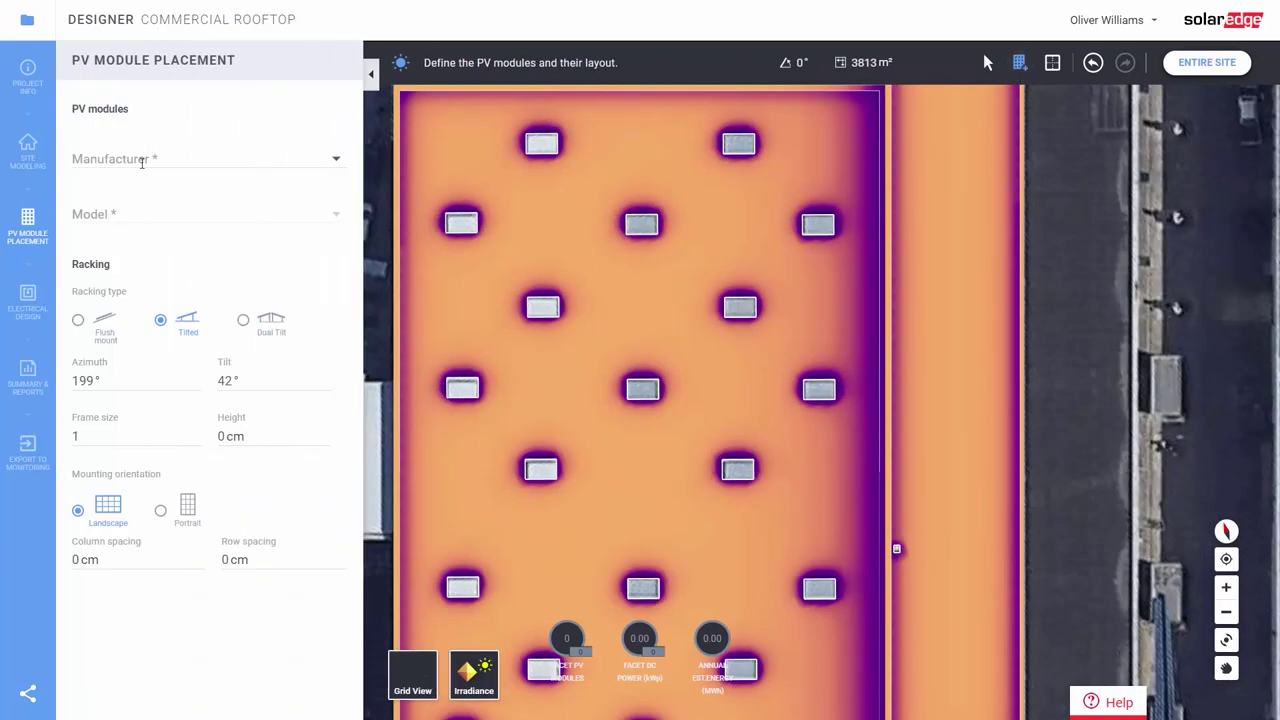
pyautogui.click(145, 161)
pyautogui.click(143, 245)
pyautogui.click(149, 212)
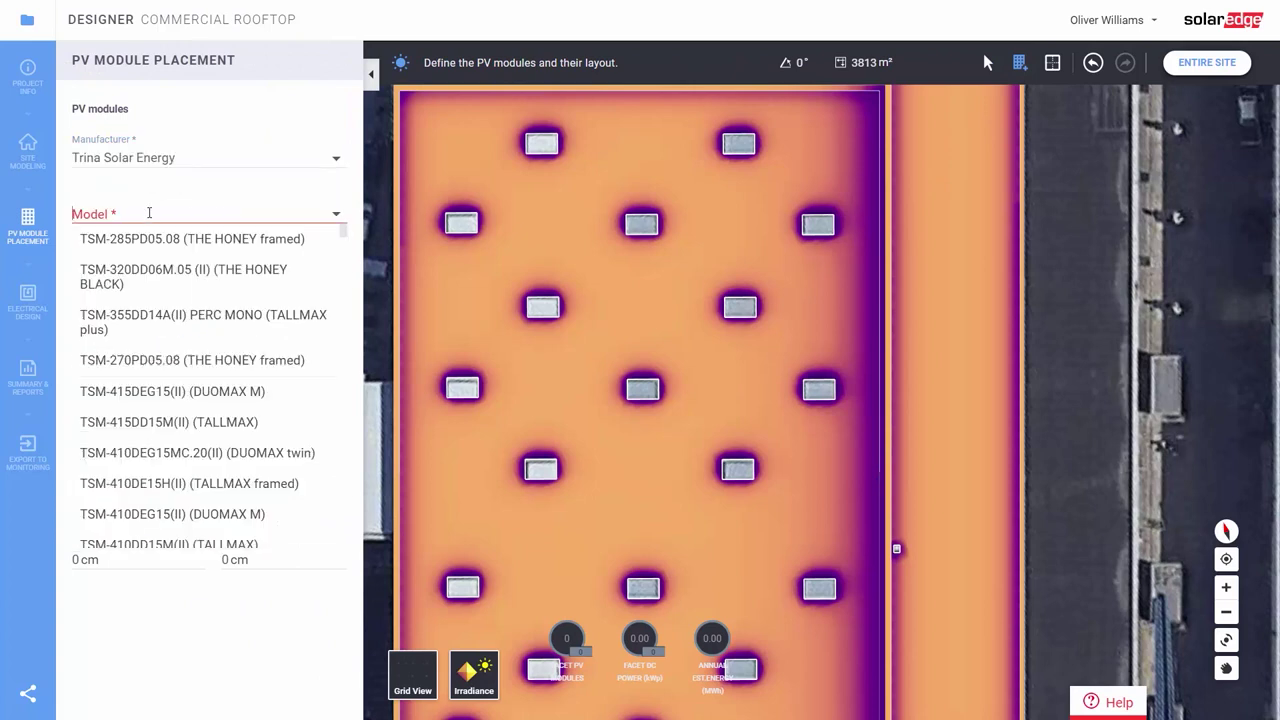
pyautogui.write('330PEG14 (DUOMAX')
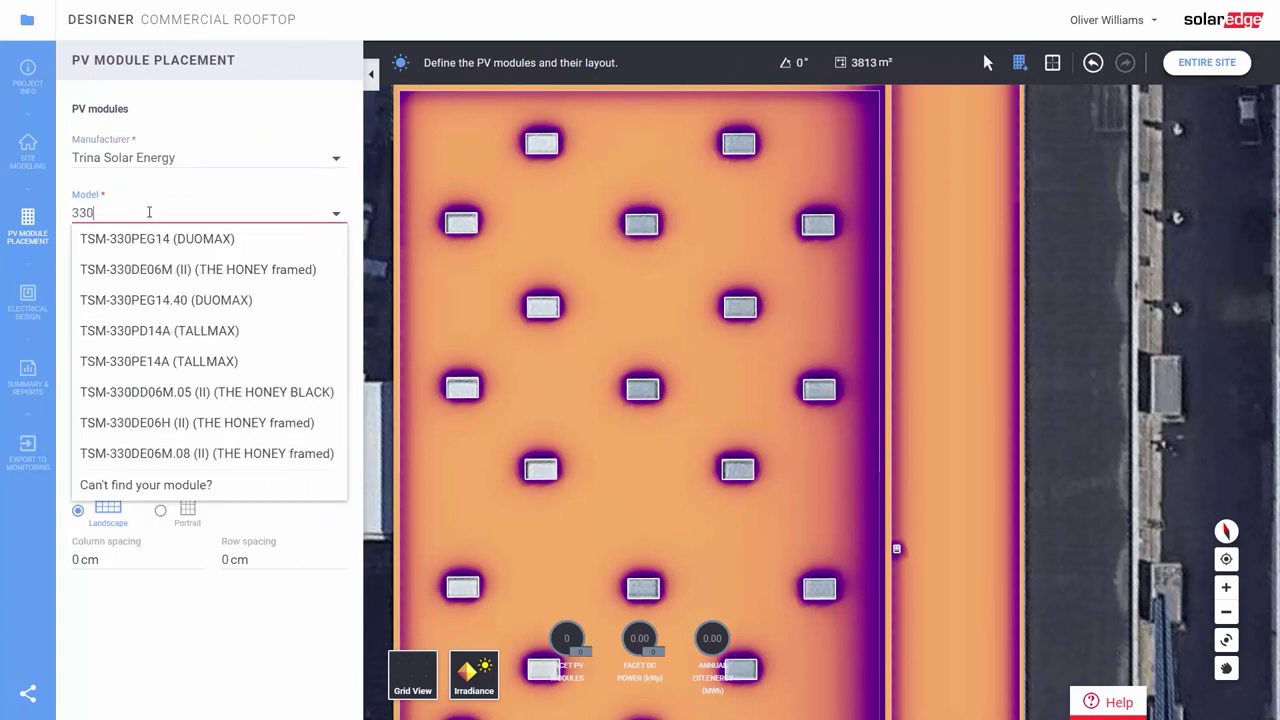
pyautogui.click(155, 240)
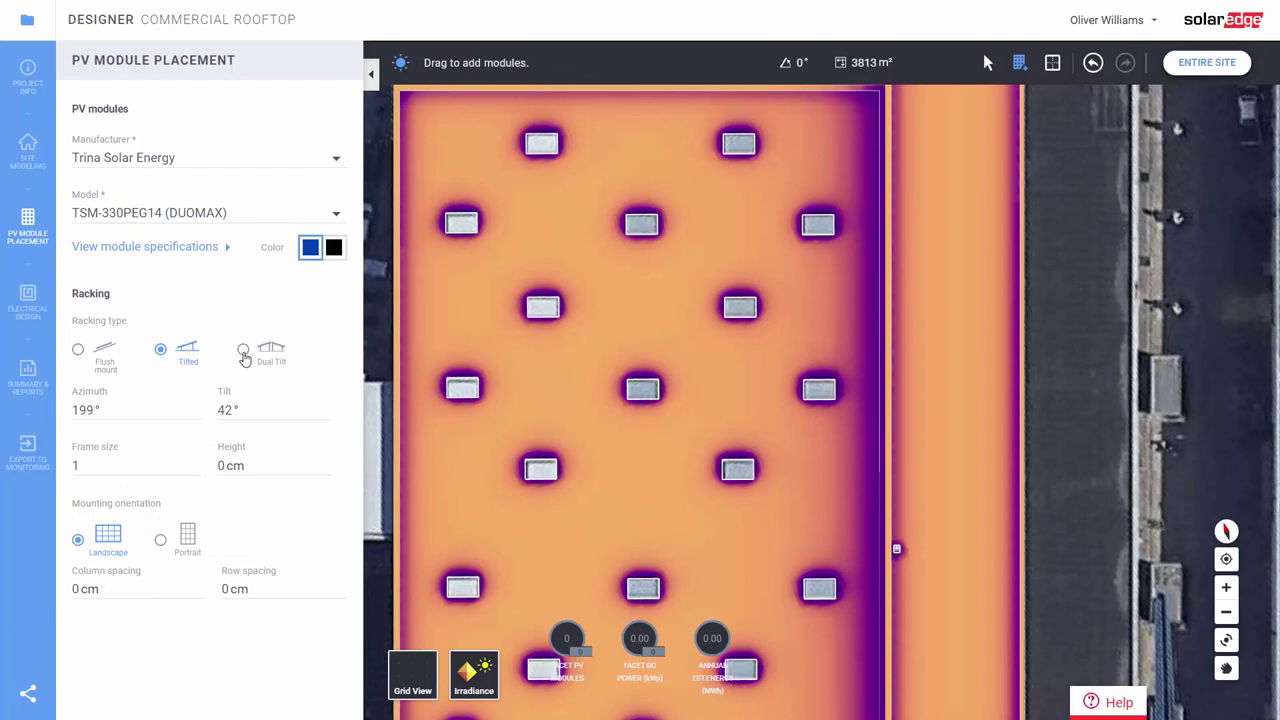
pyautogui.click(243, 350)
# - Fill the main roof with a dual-tilt module array at 50 cm row spacing
pyautogui.doubleClick(229, 533)
pyautogui.write('50')
pyautogui.moveTo(420, 113); pyautogui.dragTo(885, 712)
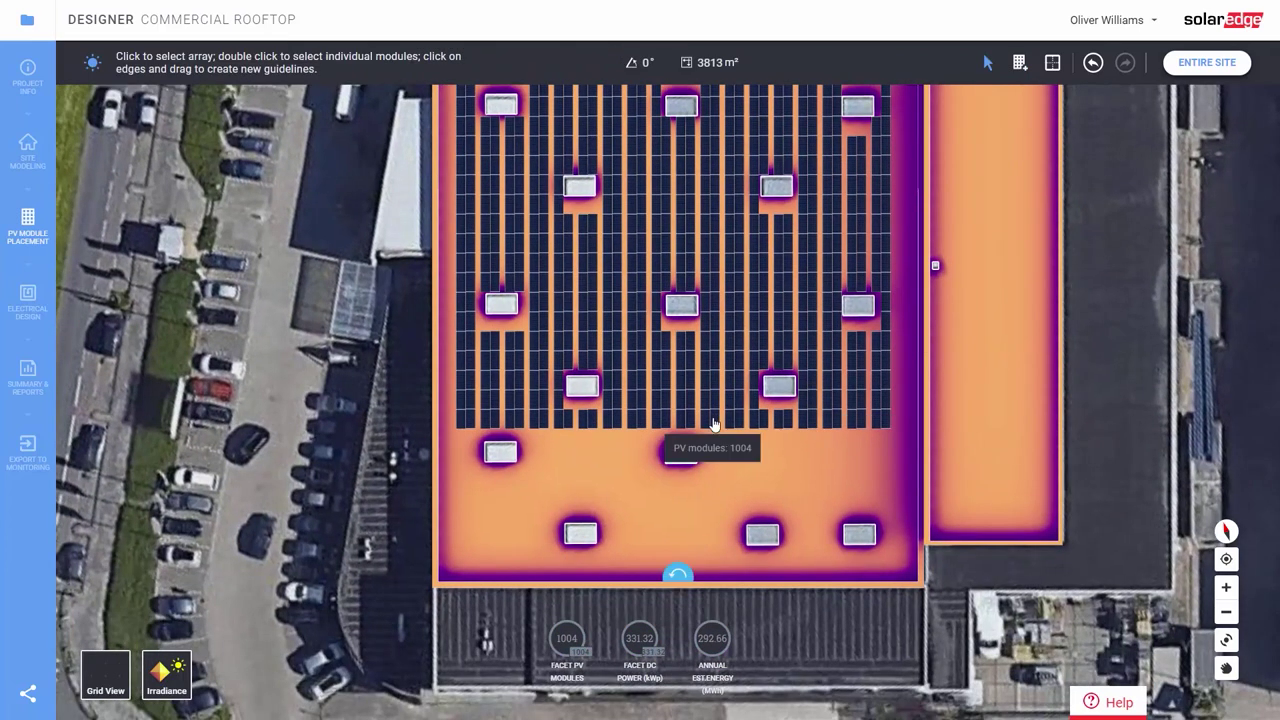
pyautogui.click(710, 427)
pyautogui.moveTo(669, 503); pyautogui.dragTo(676, 566)
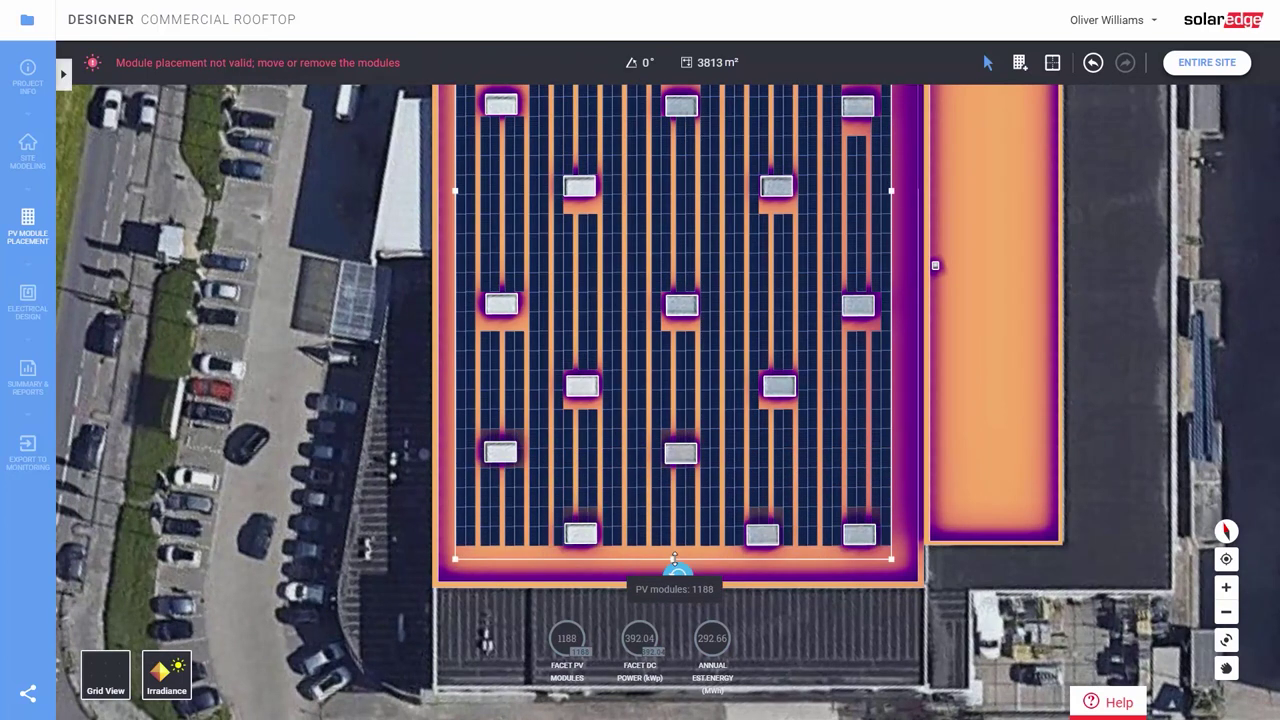
pyautogui.moveTo(800, 470); pyautogui.dragTo(810, 547, button='middle')
# - Cover the narrow roof with 15° tilted rows at 40 cm spacing, reaching 1508 modules
pyautogui.click(810, 547)
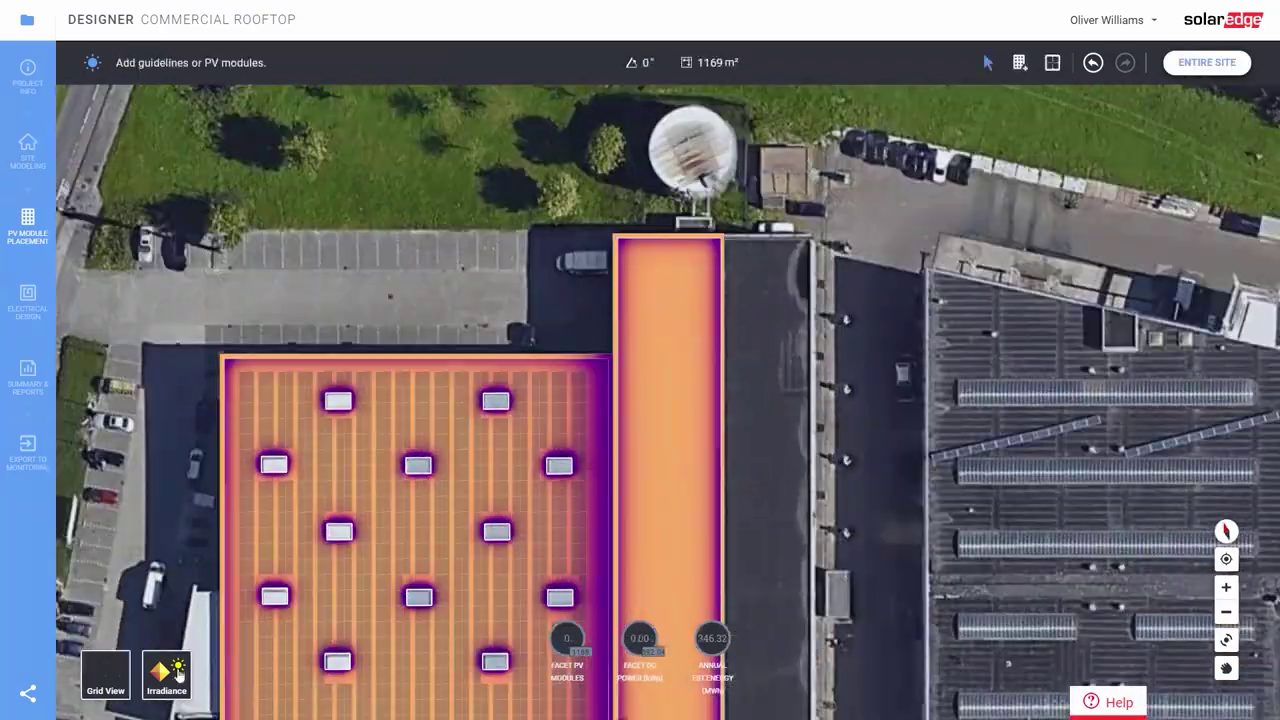
pyautogui.click(167, 672)
pyautogui.click(160, 349)
pyautogui.doubleClick(216, 411)
pyautogui.write('15')
pyautogui.doubleClick(218, 590)
pyautogui.write('40')
pyautogui.moveTo(628, 248); pyautogui.dragTo(724, 296)
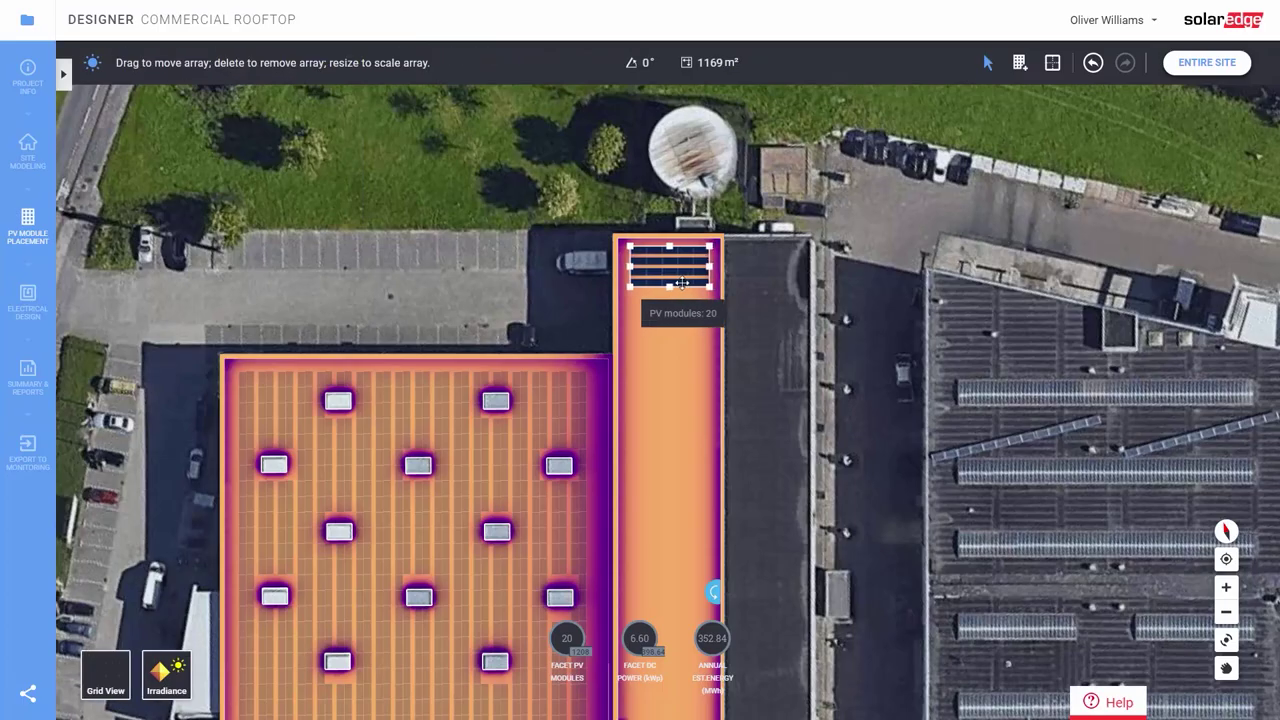
pyautogui.scroll(-2, 663, 310)
pyautogui.moveTo(677, 217); pyautogui.dragTo(679, 628)
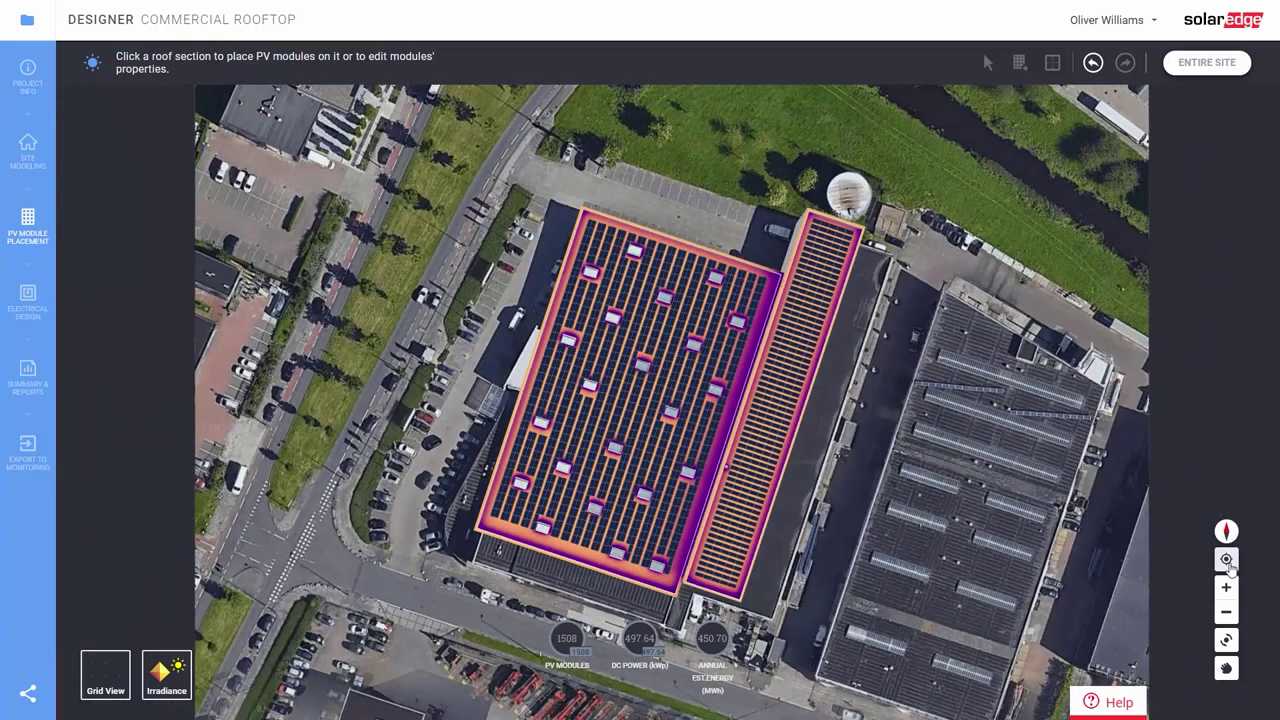
# - Auto-string the 1508 modules into 42 strings on four SE82.8K and one SE55K inverter
pyautogui.click(35, 311)
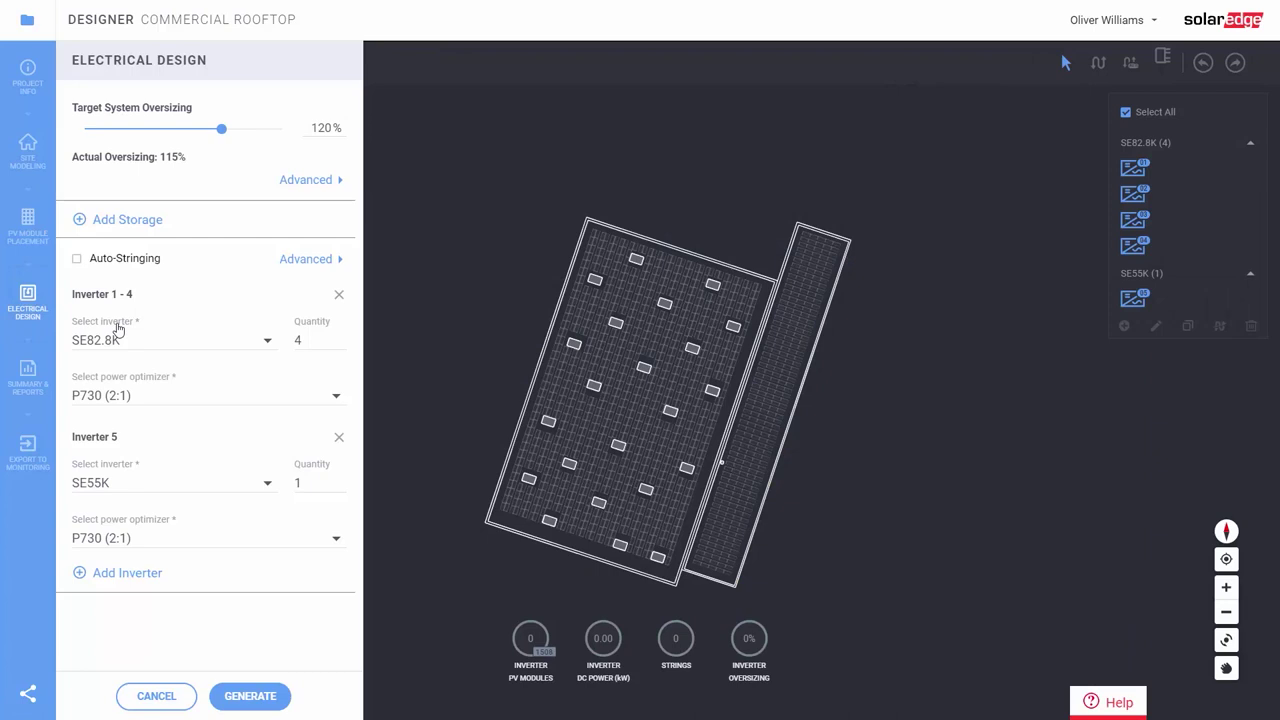
pyautogui.click(77, 261)
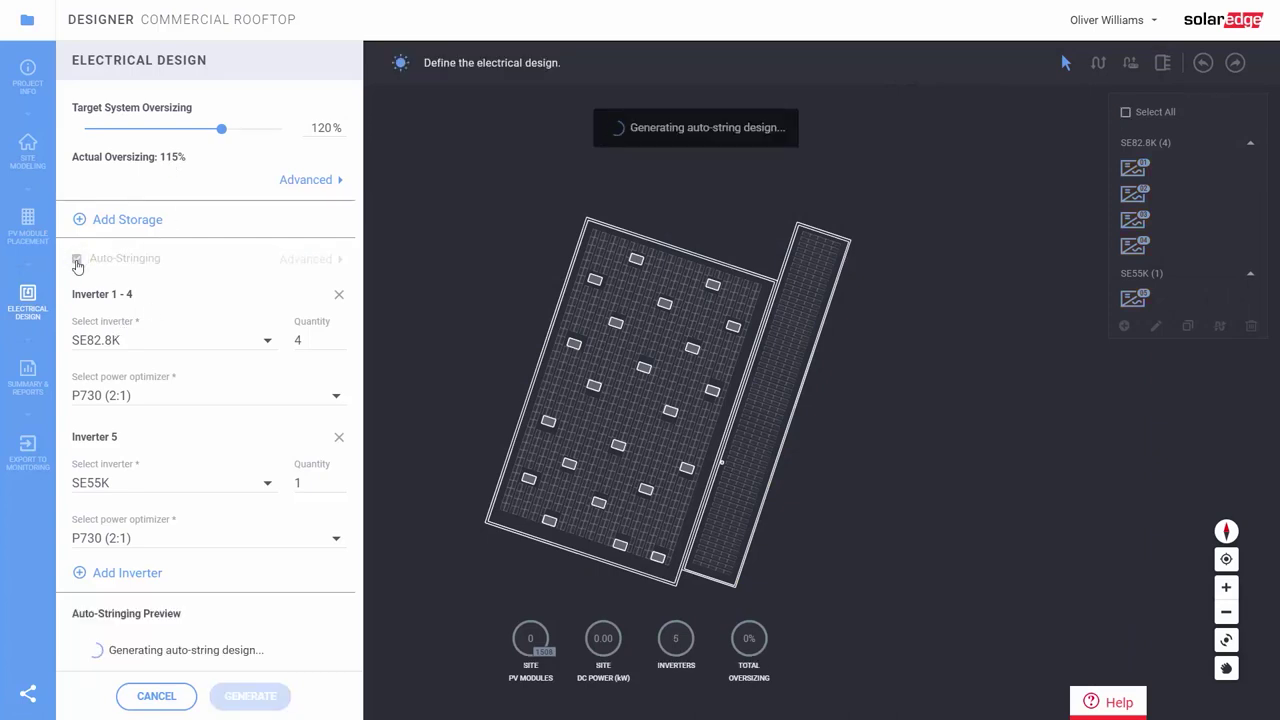
pyautogui.scroll(-2, 230, 575)
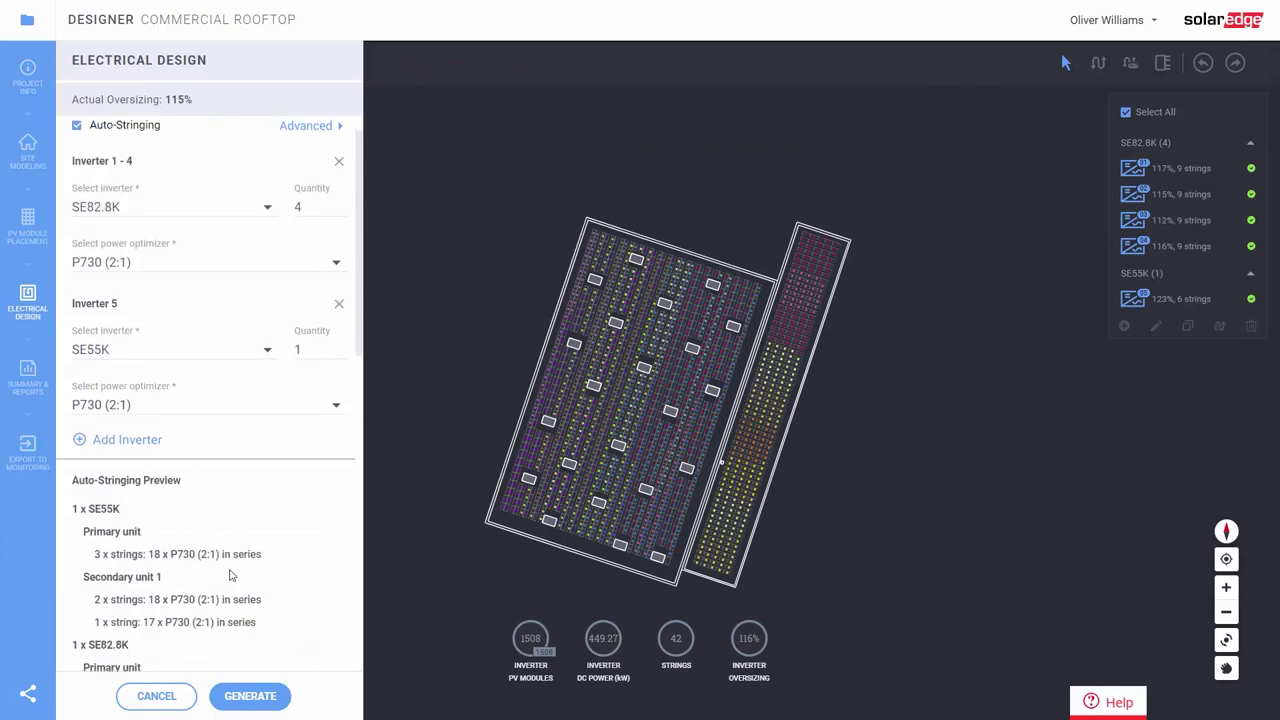
pyautogui.click(252, 697)
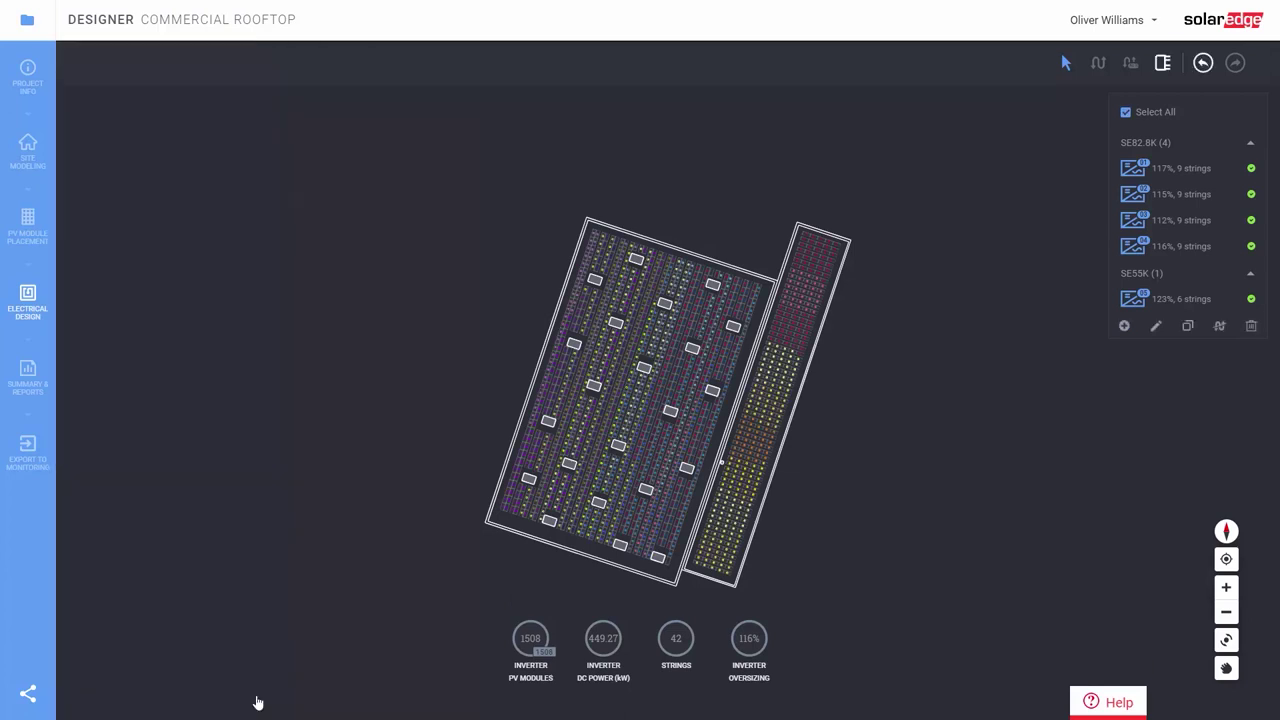
# - Open the Project Summary showing 497.64 kWp, 386.40 kW AC and 417.90 MWh annually
pyautogui.click(40, 392)
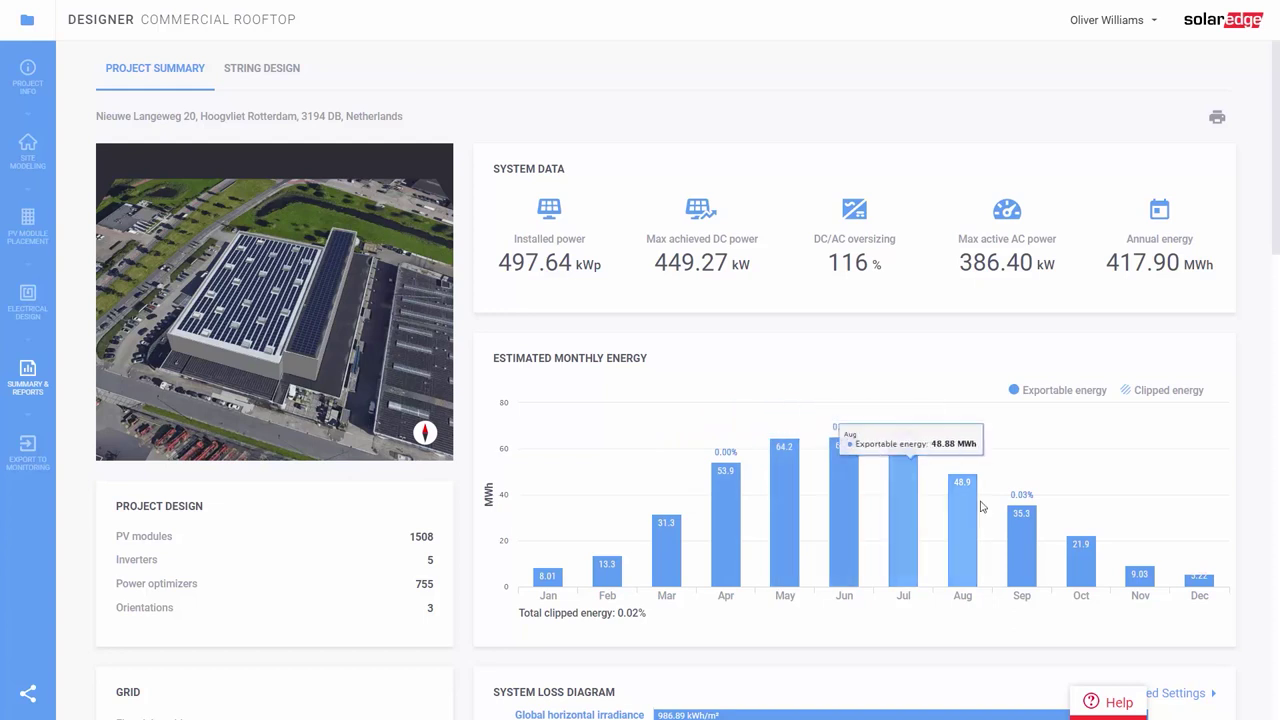
pyautogui.scroll(-4, 1248, 588)
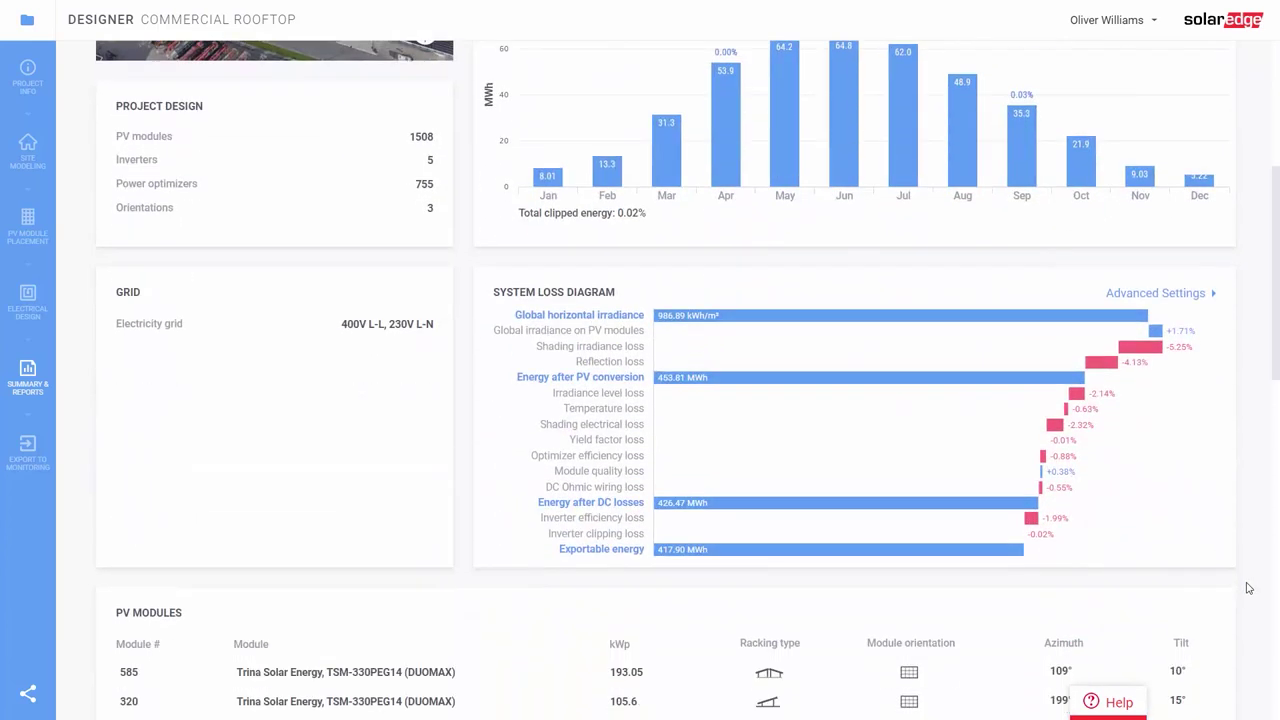
pyautogui.scroll(-2, 1248, 588)
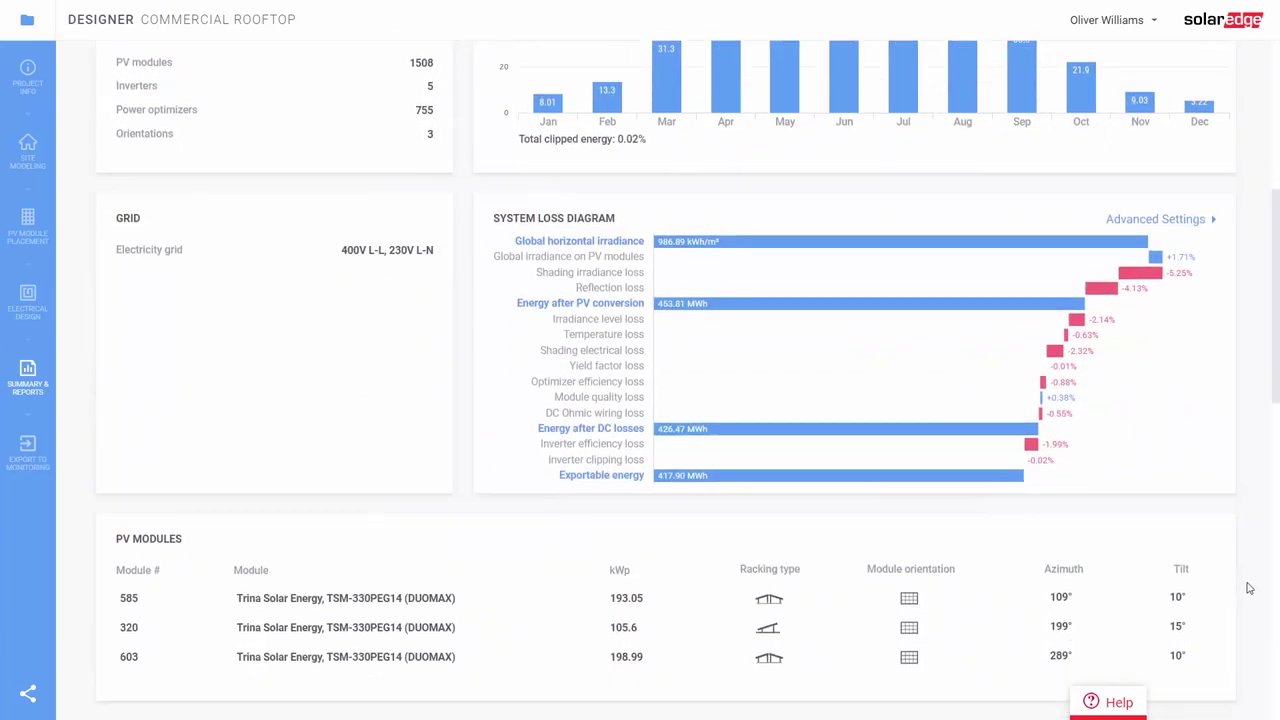